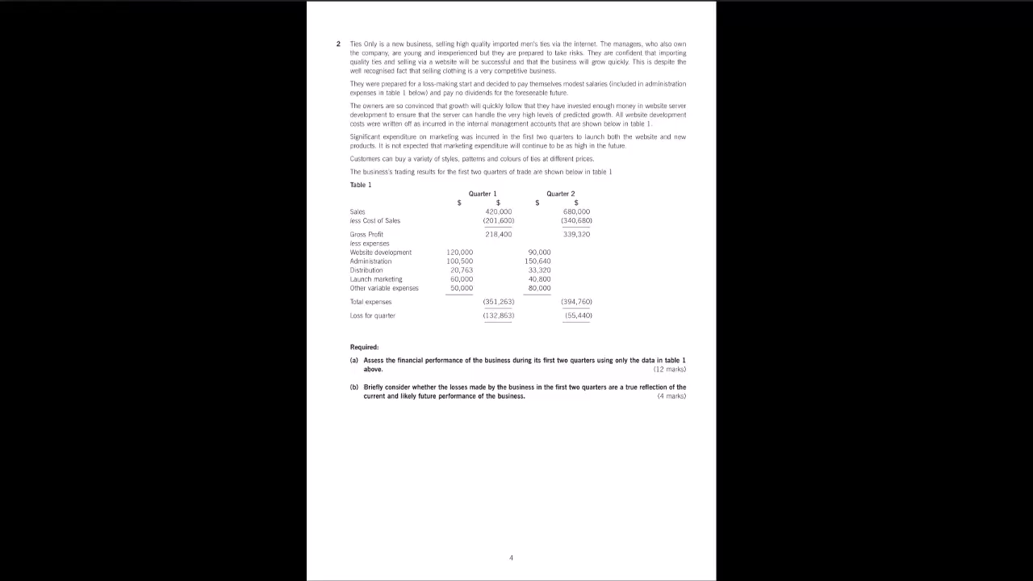
- Highlight the words 'Ties Only is' at the start of question 2's scenario
scroll(511, 292, up, 5)
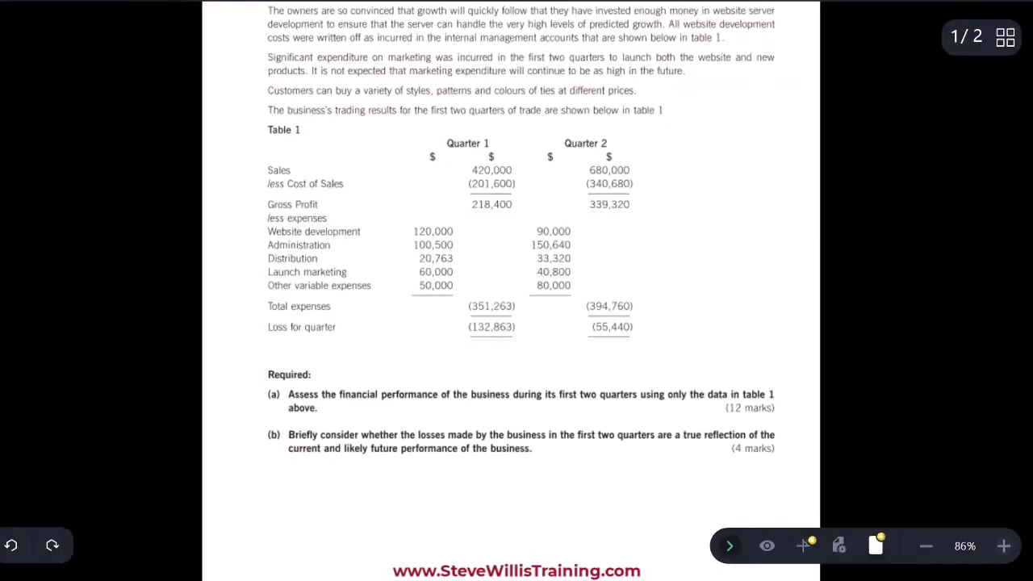
scroll(517, 291, up, 5)
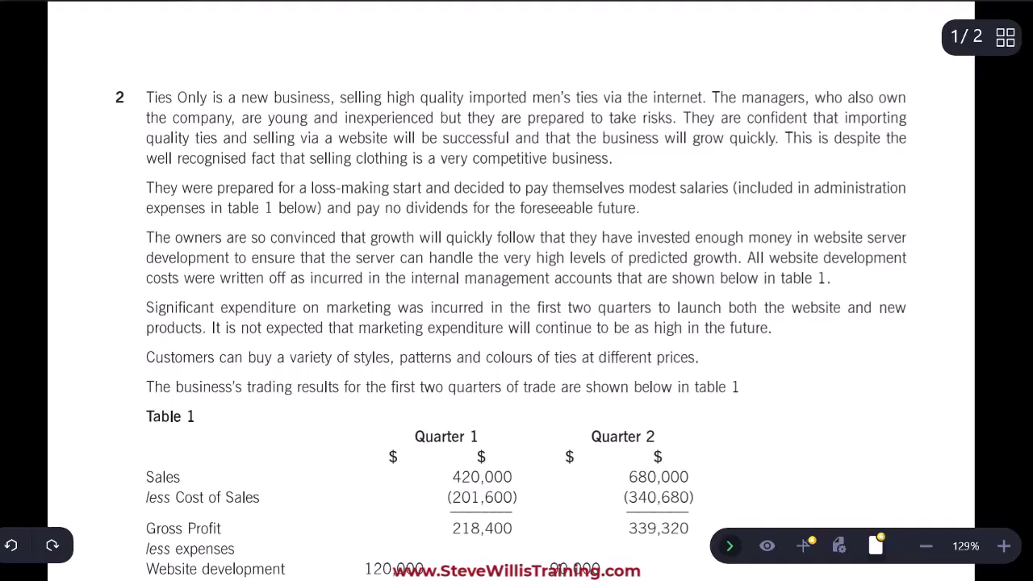
drag(136, 100, 227, 98)
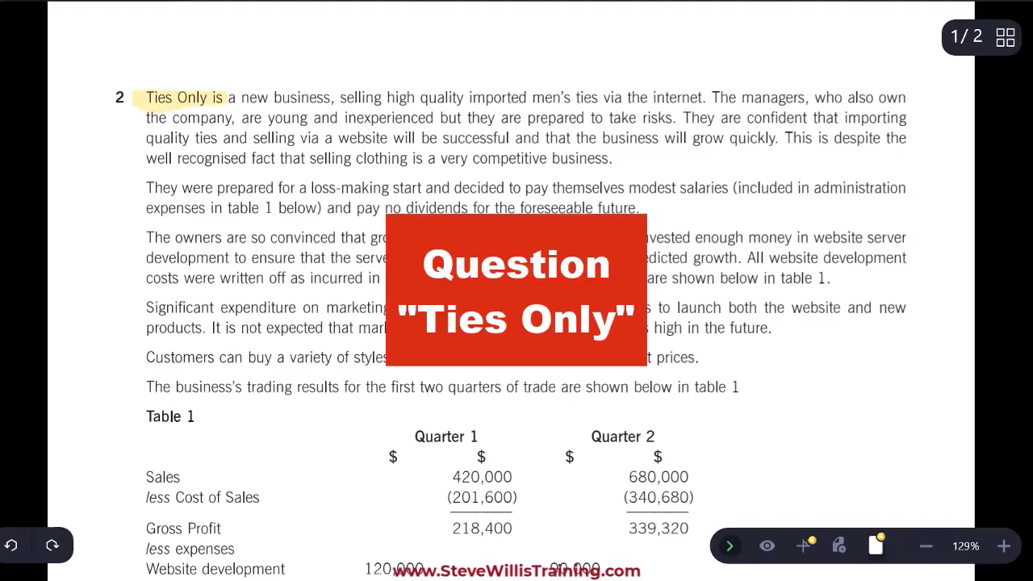
- Sketch highlight loops and red strokes around the scenario paragraphs
mouse_move(119, 53)
mouse_down()
mouse_move(117, 291)
mouse_move(201, 432)
mouse_move(723, 443)
mouse_move(936, 260)
mouse_move(767, 71)
mouse_move(152, 73)
mouse_up()
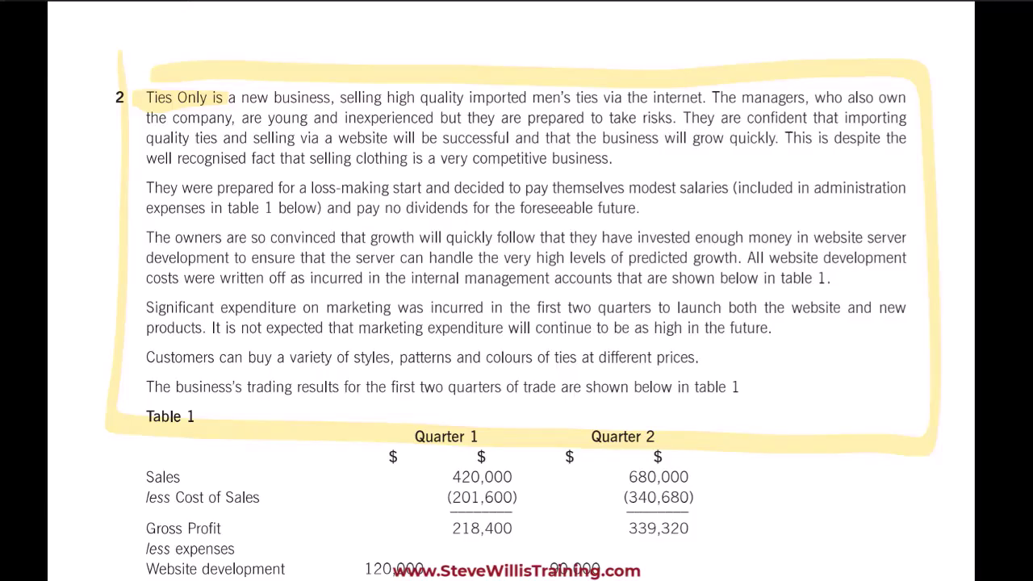
mouse_move(173, 420)
mouse_down()
mouse_move(778, 432)
mouse_move(916, 113)
mouse_move(568, 76)
mouse_move(202, 93)
mouse_up()
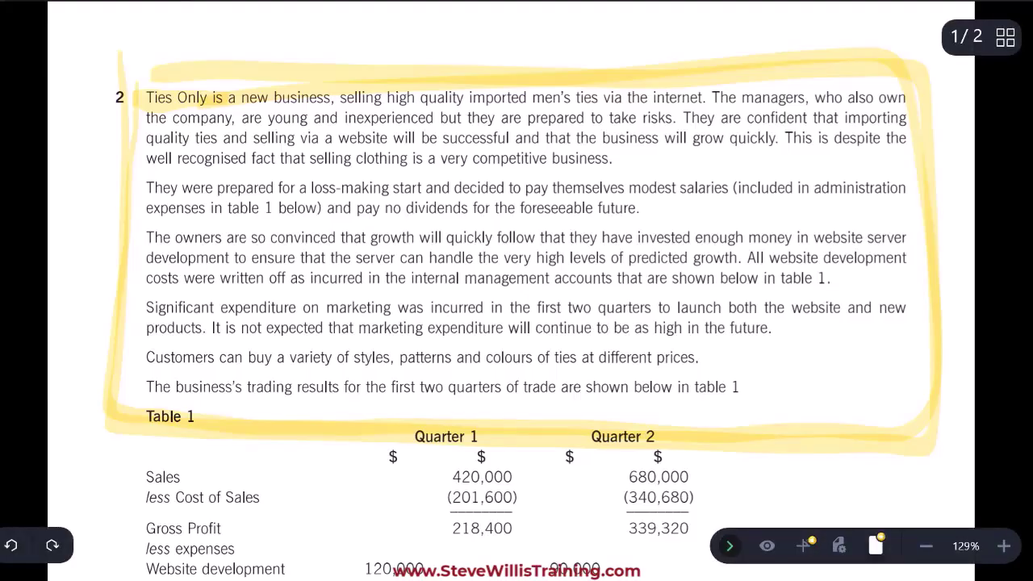
mouse_move(323, 106)
mouse_down()
mouse_move(463, 142)
mouse_move(239, 197)
mouse_move(436, 142)
mouse_up()
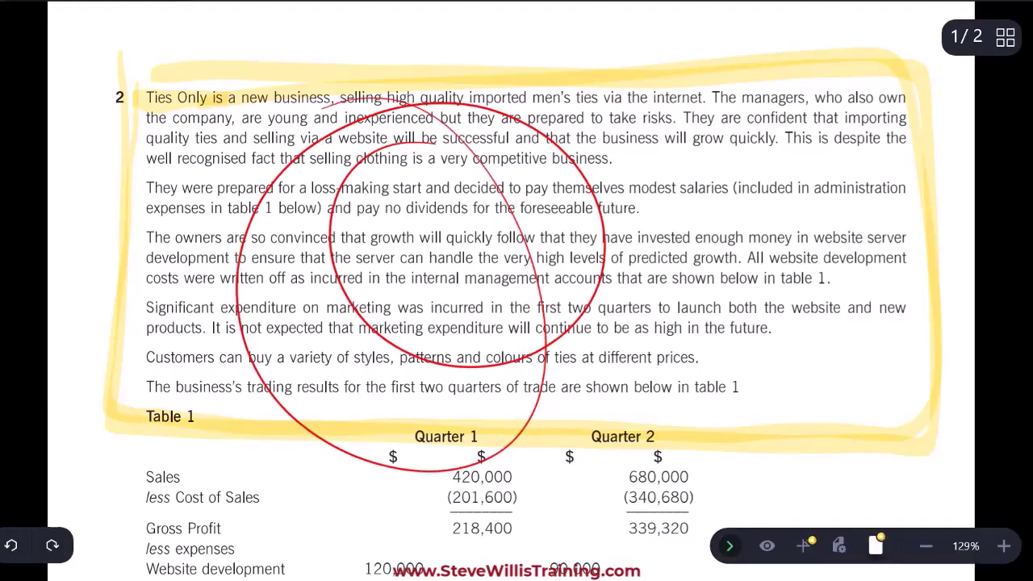
drag(607, 187, 389, 152)
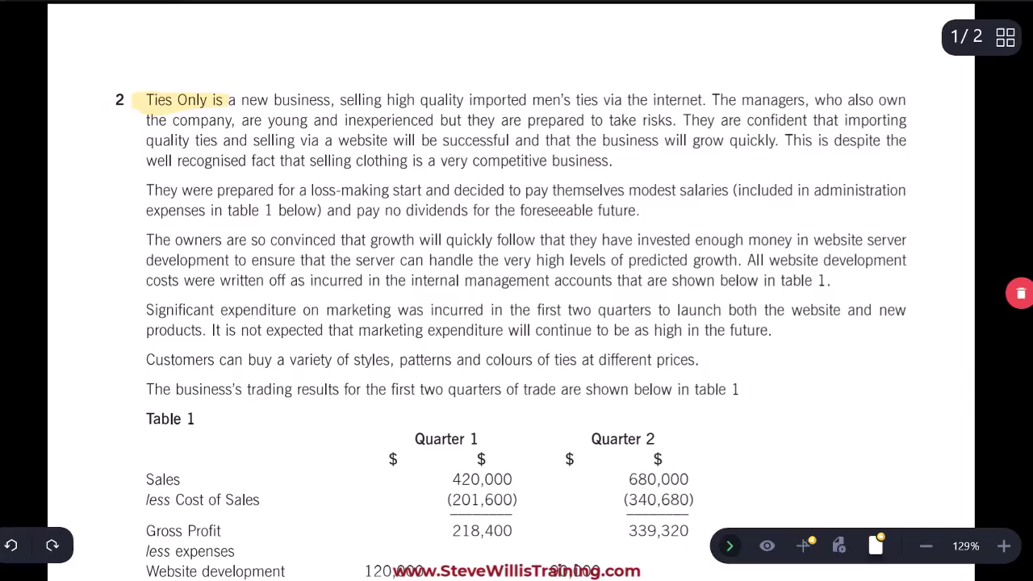
- Highlight requirement (a)'s 'Assess the financial performance…' wording and its '(12 marks)'
scroll(517, 291, down, 8)
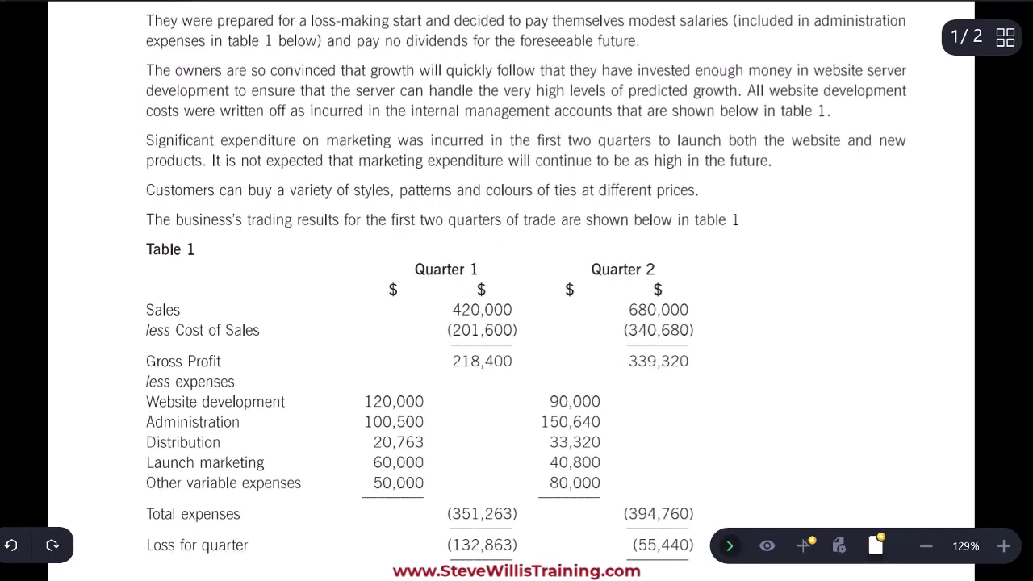
scroll(517, 290, up, 2)
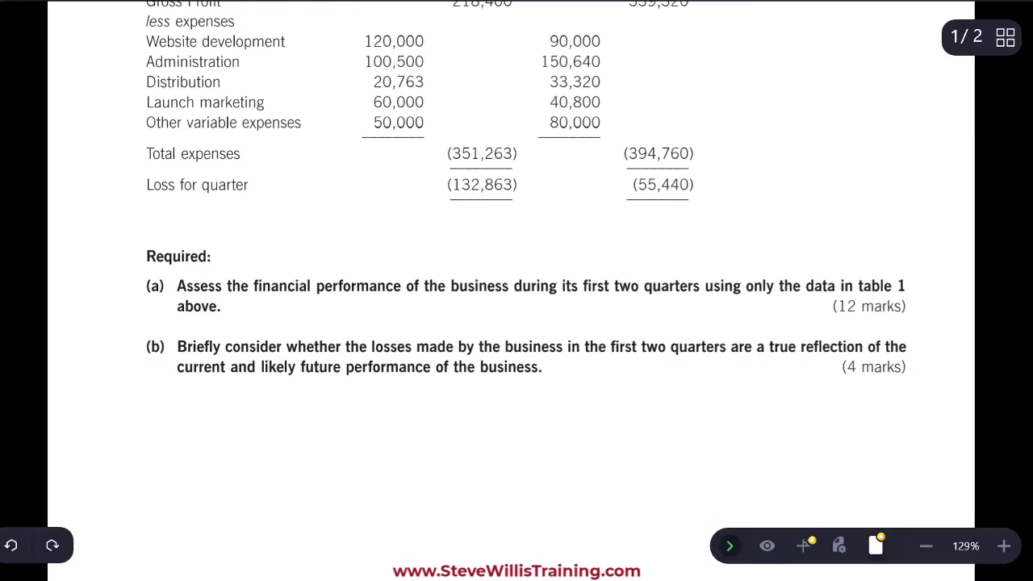
mouse_move(173, 288)
mouse_down()
mouse_move(420, 288)
mouse_move(493, 273)
mouse_move(709, 286)
mouse_up()
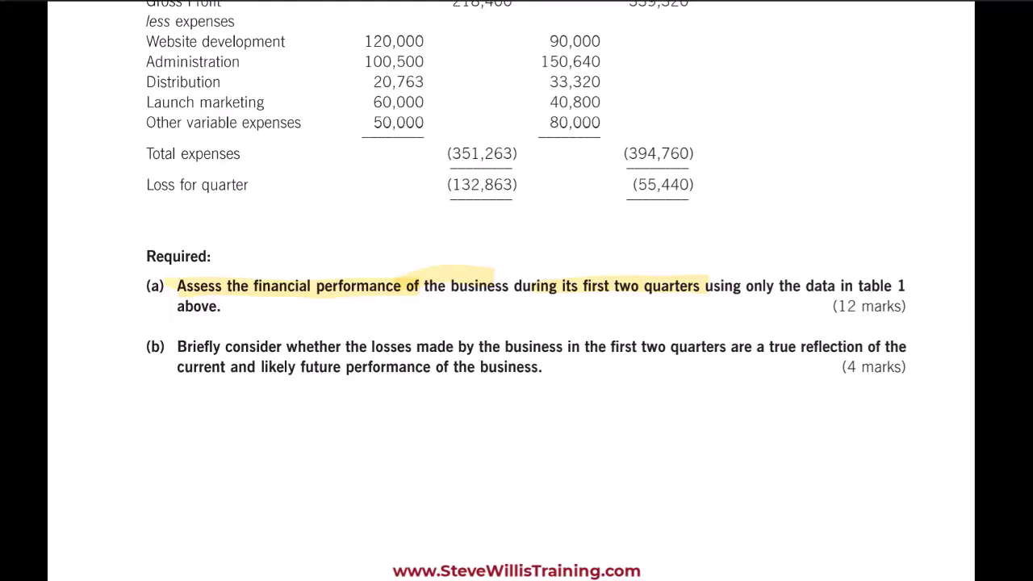
drag(833, 307, 919, 307)
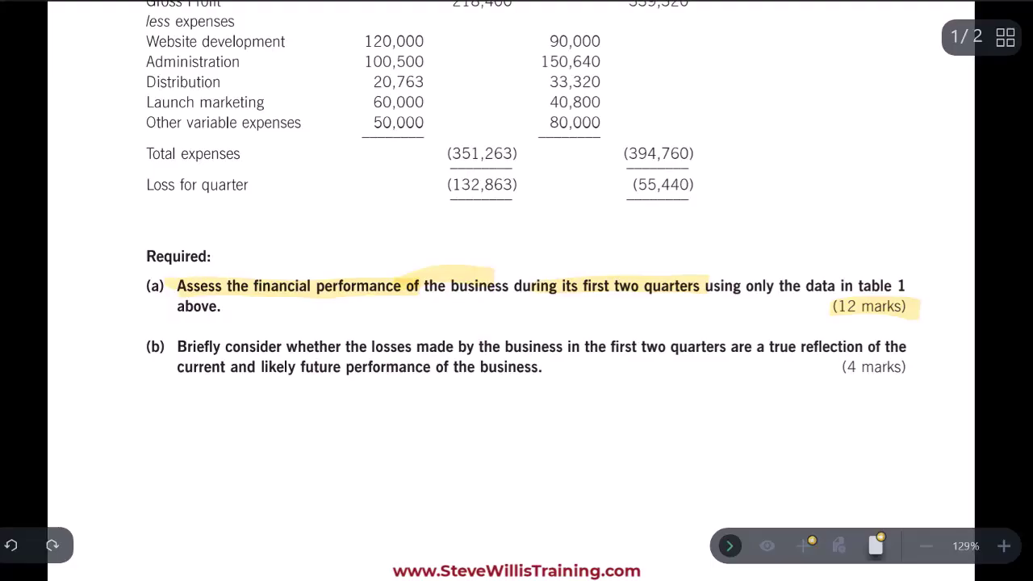
- On page 2, highlight requirement (c)'s opening wording and its '(9 marks)'
scroll(516, 291, down, 5)
scroll(511, 291, down, 5)
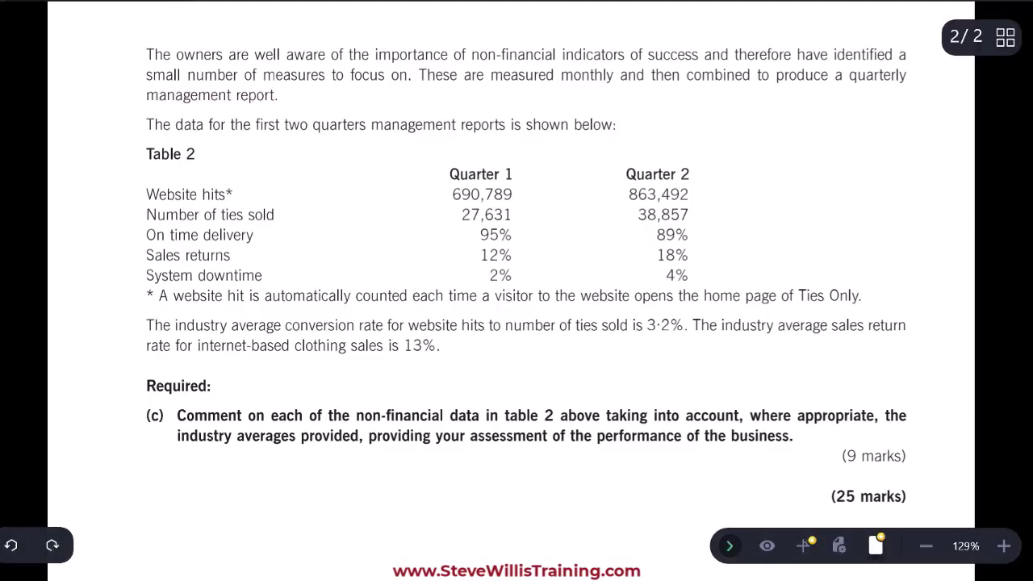
drag(177, 415, 554, 413)
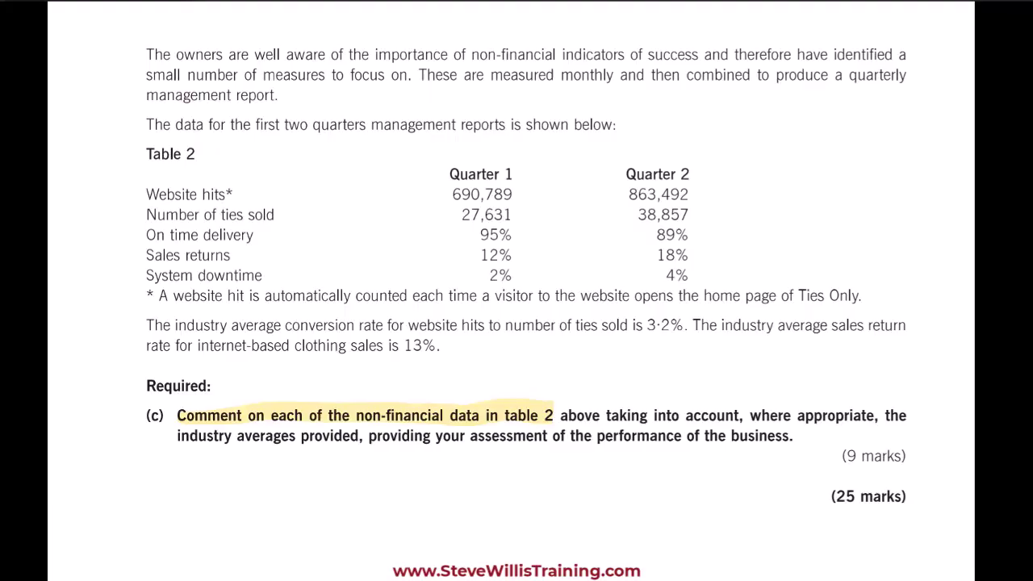
drag(833, 456, 918, 456)
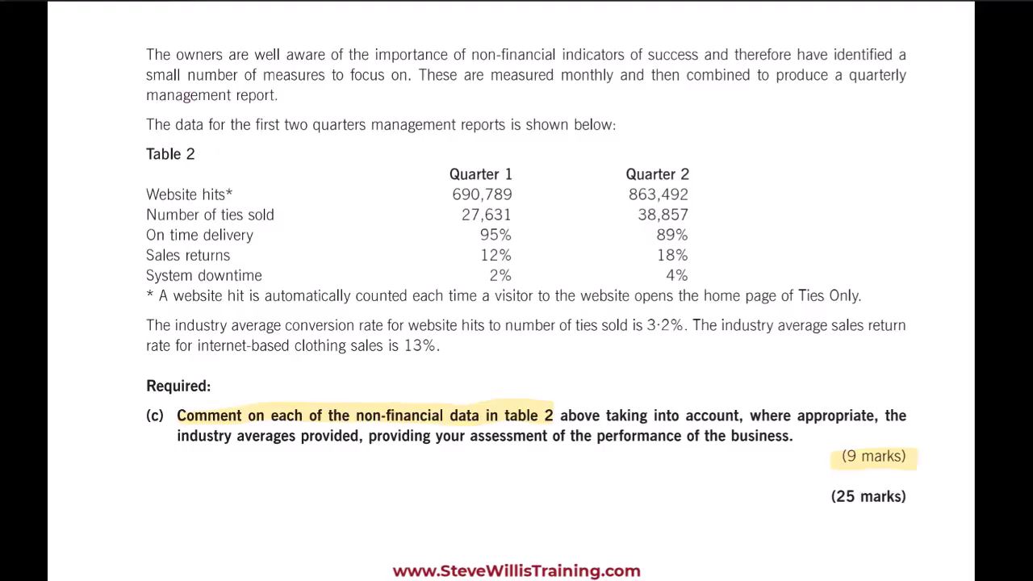
- Loop a highlight around Table 1, then mark part (a)'s '(12 marks)' in pink
scroll(517, 291, up, 10)
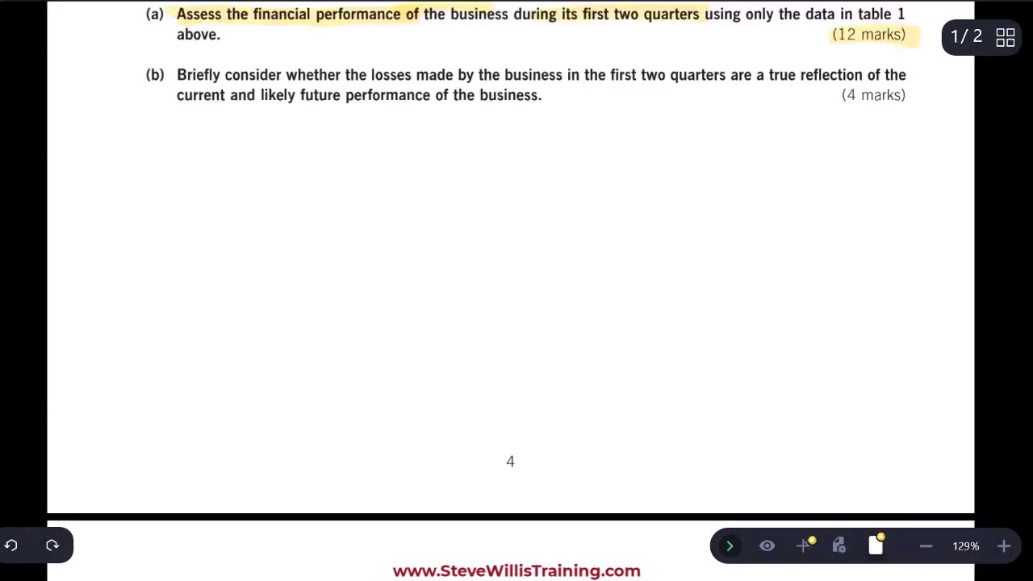
scroll(516, 291, up, 8)
scroll(517, 291, down, 2)
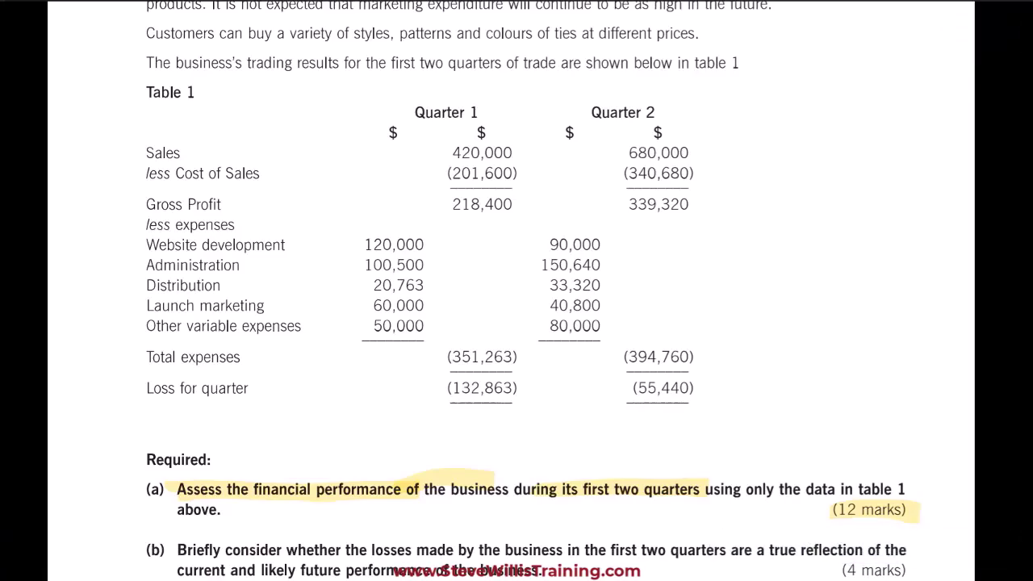
mouse_move(436, 81)
mouse_down()
mouse_move(703, 159)
mouse_move(494, 485)
mouse_move(234, 93)
mouse_move(541, 123)
mouse_up()
mouse_move(339, 90)
mouse_down()
mouse_move(476, 85)
mouse_move(705, 421)
mouse_move(167, 319)
mouse_move(541, 123)
mouse_up()
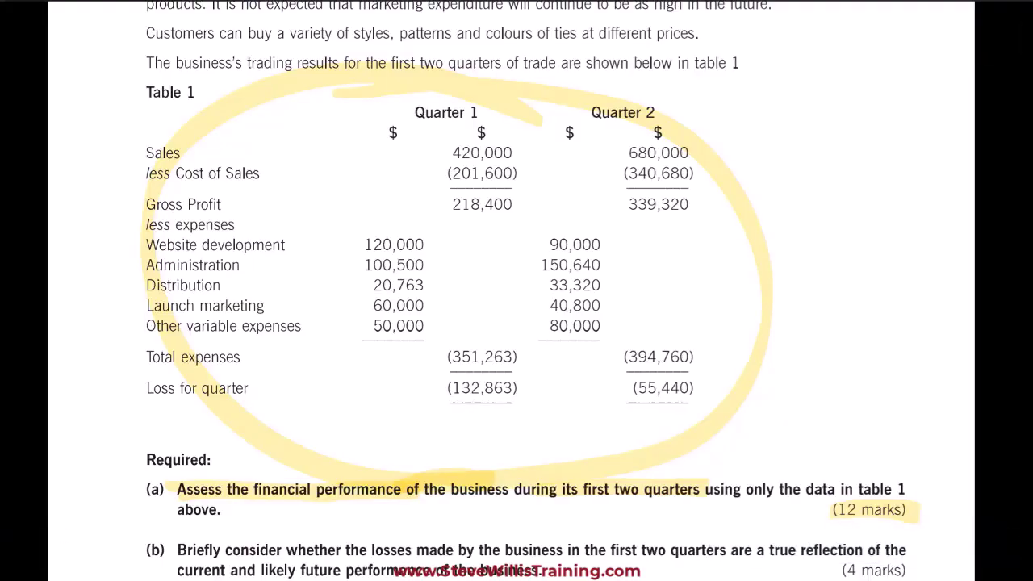
scroll(511, 290, down, 10)
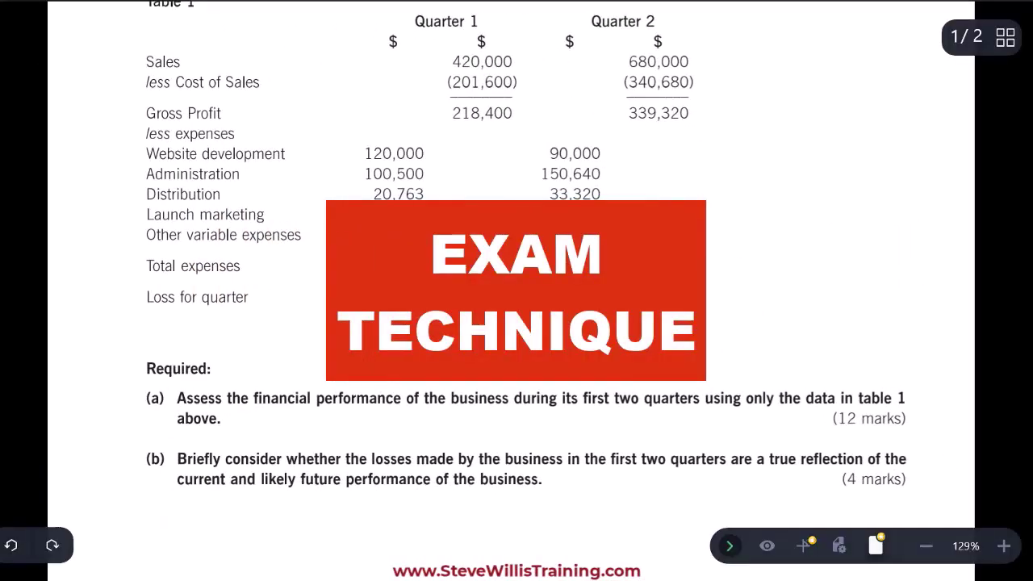
mouse_move(832, 413)
mouse_down()
mouse_move(836, 425)
mouse_move(912, 420)
mouse_move(856, 429)
mouse_up()
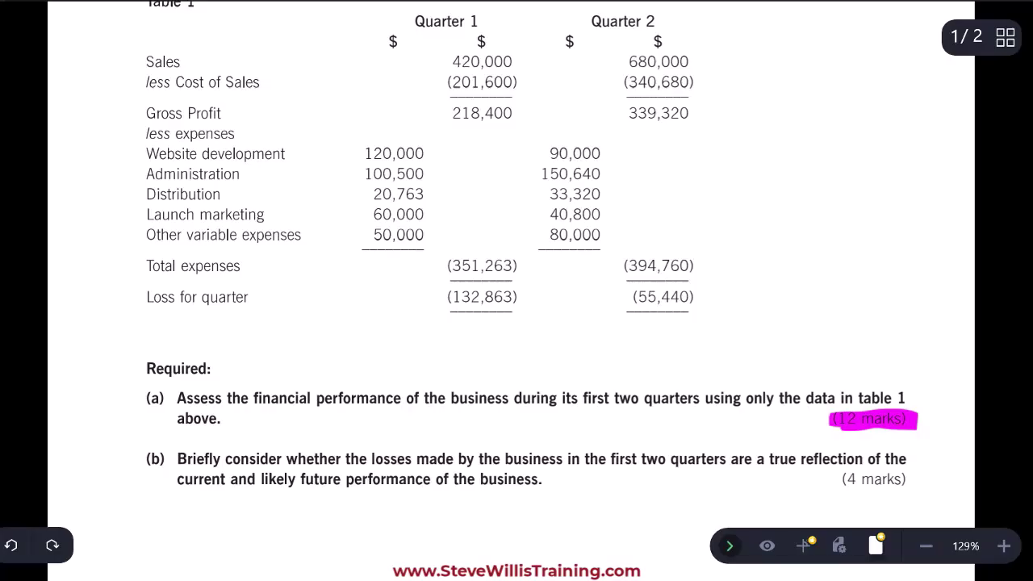
- Circle 'Assess' and write 12 below the questions with arrows to two 6s
scroll(516, 290, down, 5)
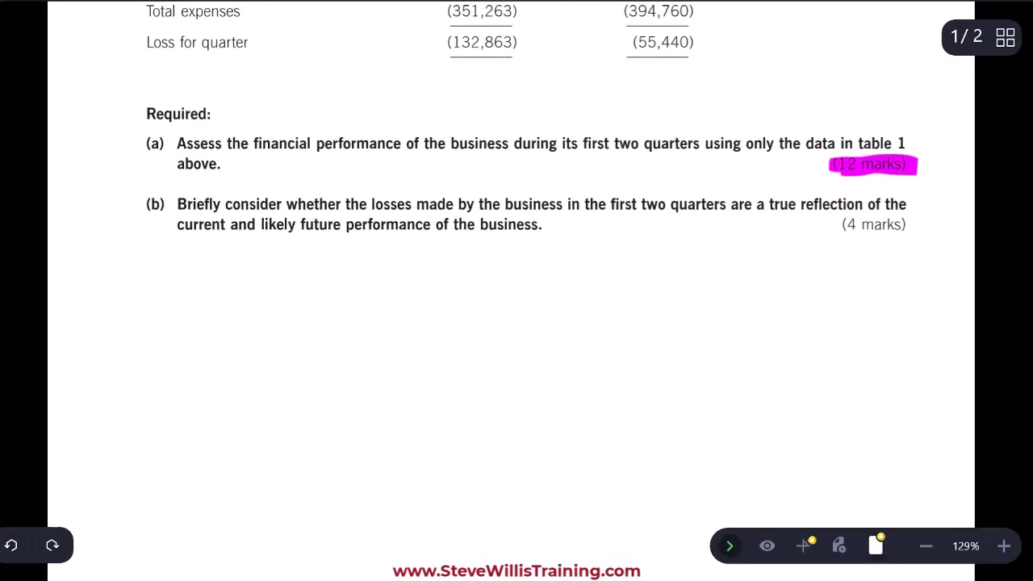
mouse_move(204, 119)
mouse_down()
mouse_move(226, 169)
mouse_move(173, 127)
mouse_up()
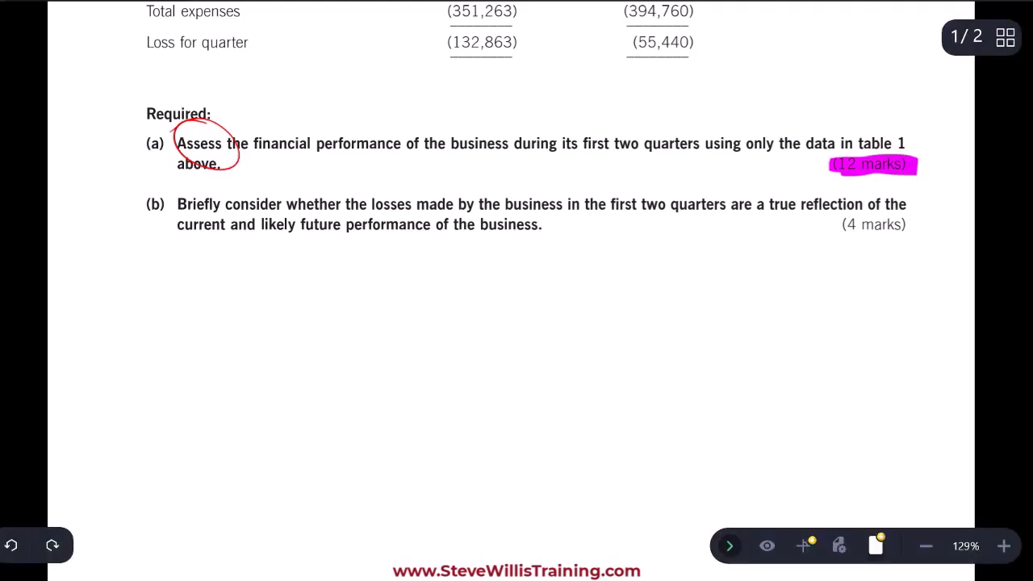
mouse_move(508, 270)
mouse_down()
mouse_move(507, 302)
mouse_move(532, 276)
mouse_move(546, 303)
mouse_up()
mouse_move(493, 311)
mouse_down()
mouse_move(438, 373)
mouse_move(460, 373)
mouse_move(440, 377)
mouse_up()
drag(431, 397, 416, 425)
mouse_move(541, 321)
mouse_down()
mouse_move(588, 408)
mouse_move(591, 395)
mouse_move(588, 453)
mouse_up()
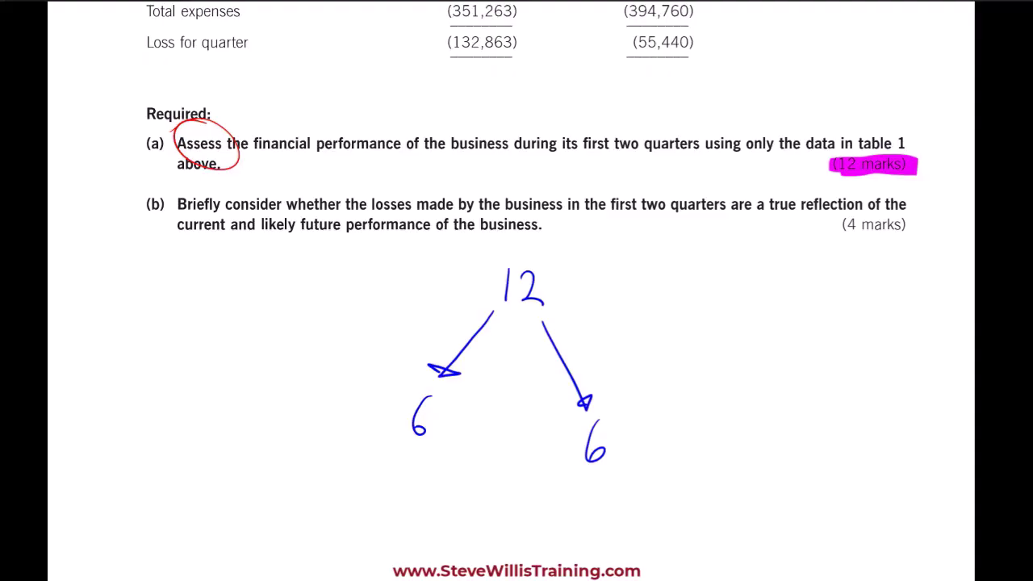
- Write 'workings' and 'paragraphs' under the two 6s and highlight the workings note
mouse_move(370, 473)
mouse_down()
mouse_move(371, 494)
mouse_move(390, 473)
mouse_move(395, 481)
mouse_up()
mouse_move(407, 493)
mouse_down()
mouse_move(420, 481)
mouse_move(425, 494)
mouse_up()
mouse_move(439, 475)
mouse_down()
mouse_move(441, 494)
mouse_move(457, 489)
mouse_move(475, 517)
mouse_move(460, 526)
mouse_up()
drag(490, 472, 483, 490)
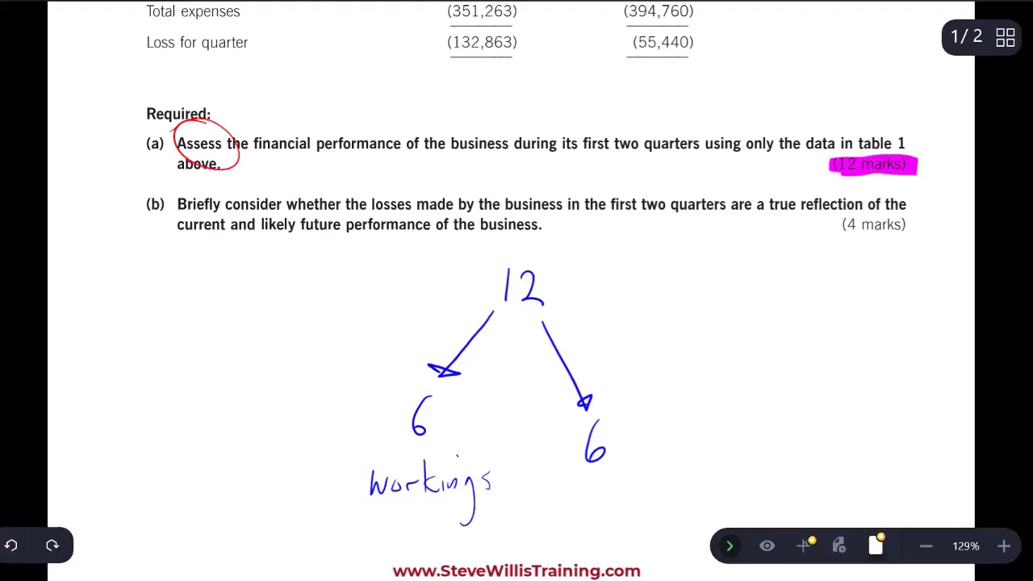
mouse_move(586, 481)
mouse_down()
mouse_move(584, 508)
mouse_move(588, 494)
mouse_move(613, 493)
mouse_up()
mouse_move(618, 492)
mouse_down()
mouse_move(626, 482)
mouse_move(642, 488)
mouse_move(655, 509)
mouse_move(679, 478)
mouse_up()
drag(691, 476, 688, 506)
drag(714, 448, 720, 483)
drag(736, 467, 733, 481)
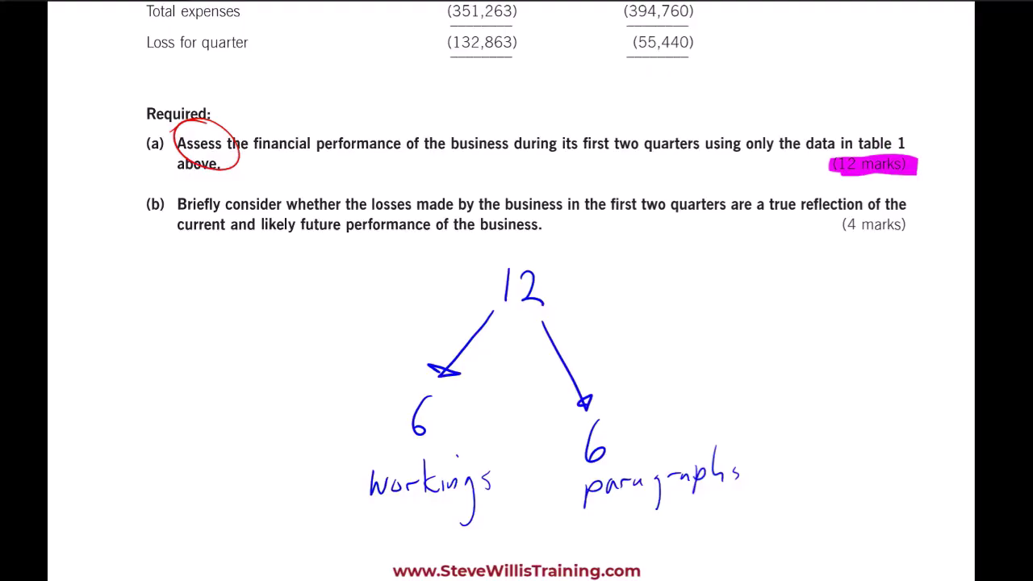
mouse_move(373, 485)
mouse_down()
mouse_move(386, 436)
mouse_move(428, 436)
mouse_up()
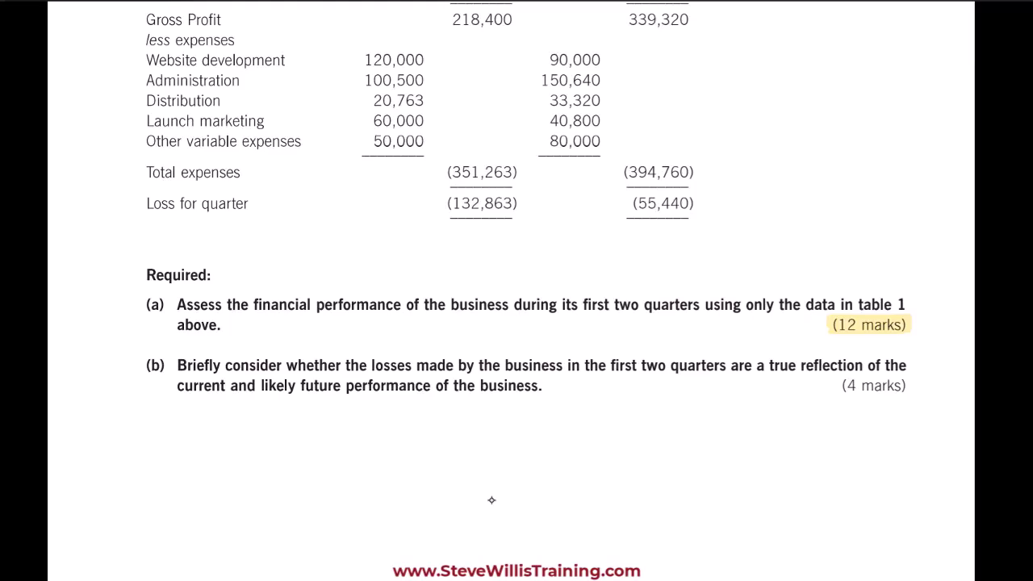
- Bracket requirement (a) in the margin and highlight down the scenario's left margin
drag(127, 279, 180, 341)
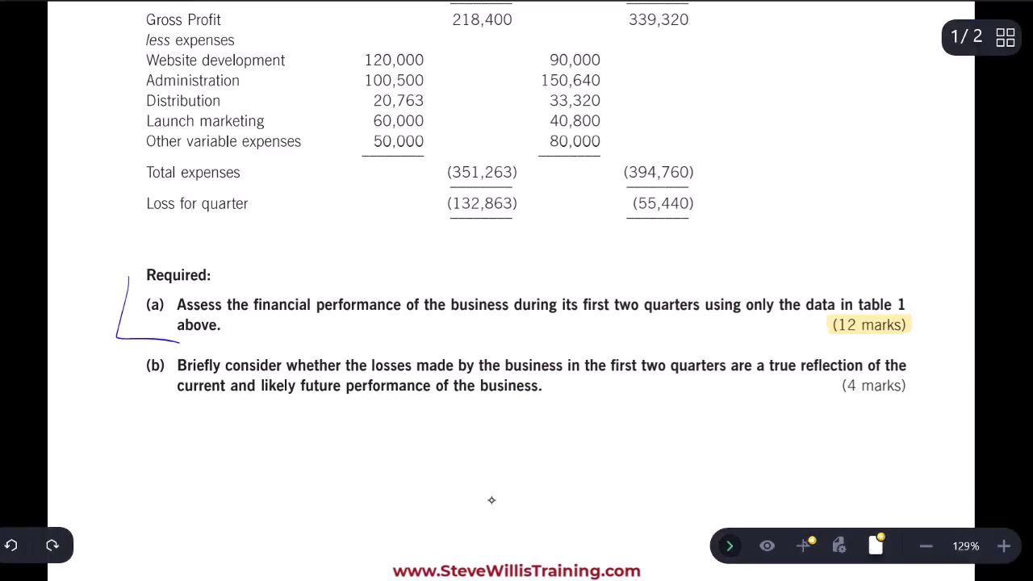
scroll(492, 501, up, 10)
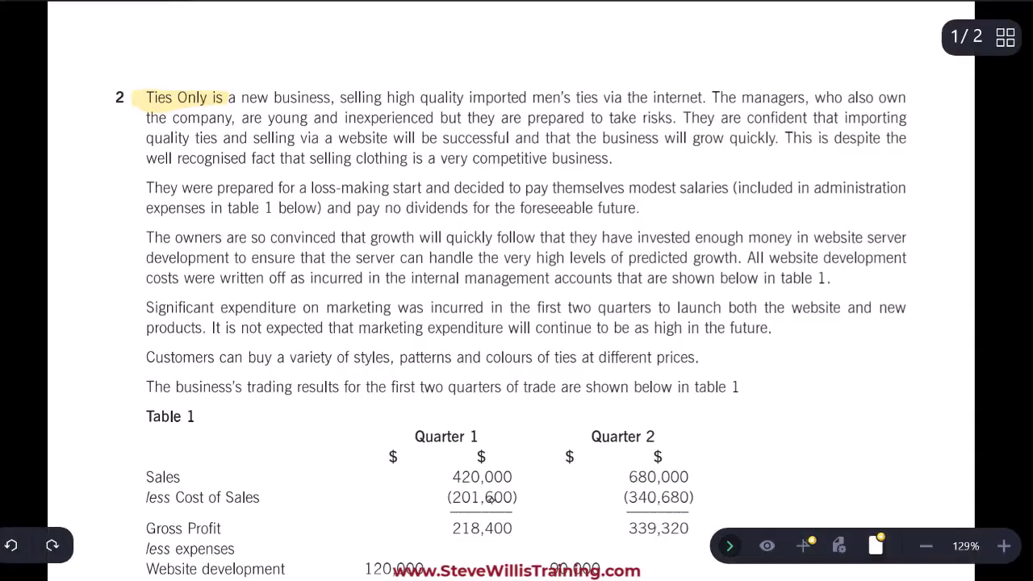
mouse_move(135, 64)
mouse_down()
mouse_move(127, 416)
mouse_move(800, 428)
mouse_move(896, 52)
mouse_move(246, 77)
mouse_move(99, 97)
mouse_up()
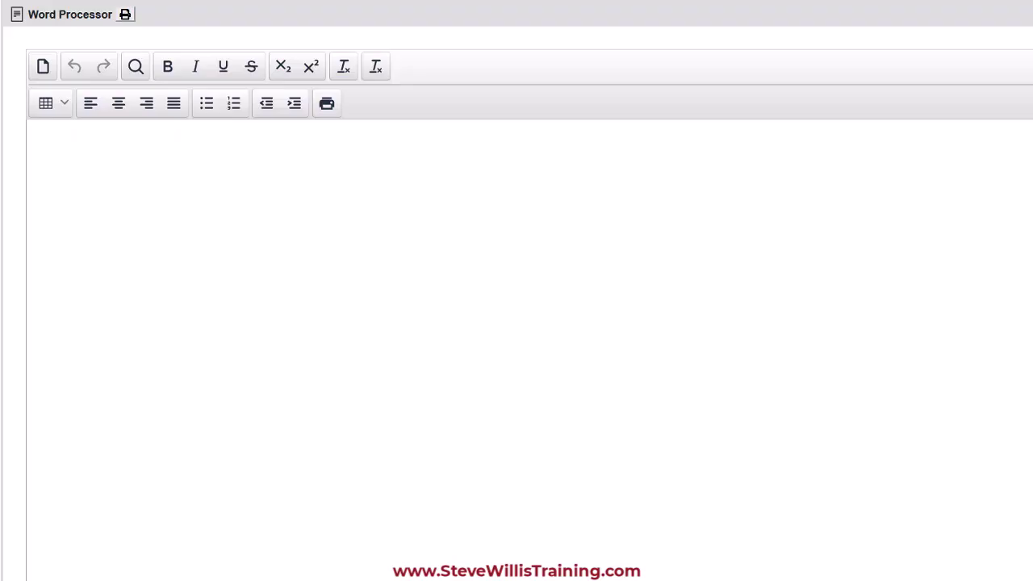
- Insert an empty 4-column by 9-row table into the answer document
click(233, 201)
click(64, 110)
mouse_move(70, 136)
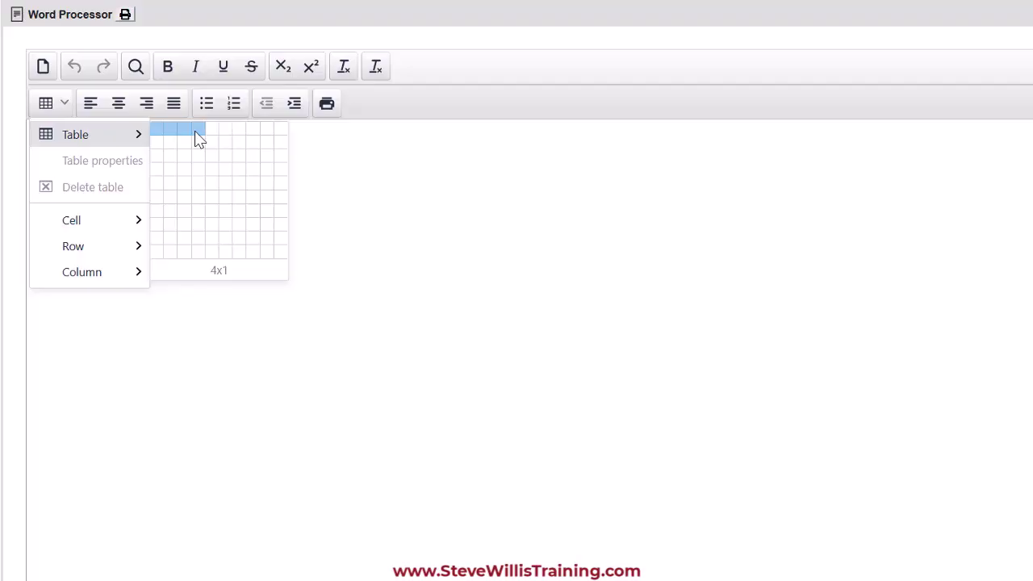
click(198, 234)
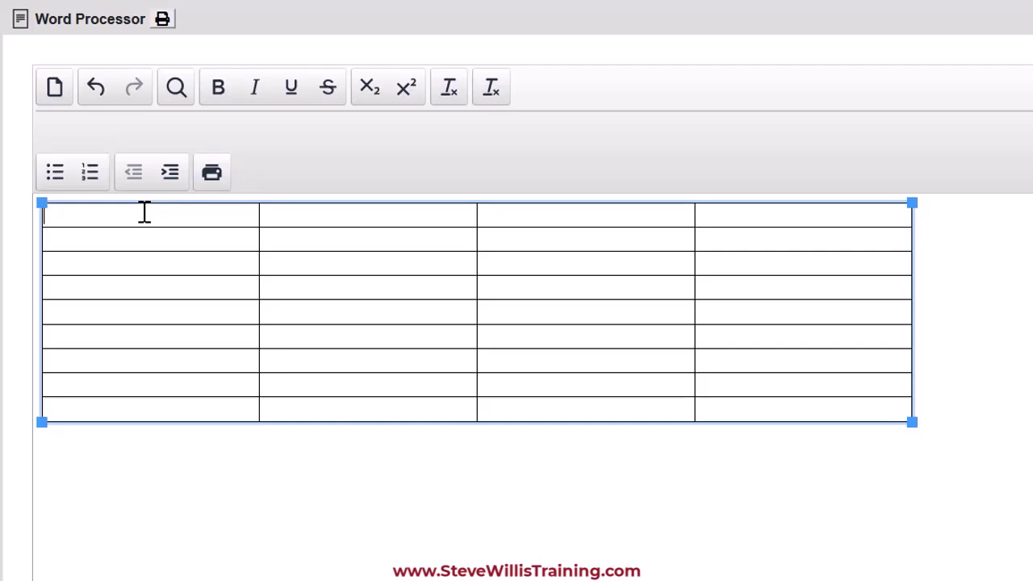
- Enter headers MEASURE, WORKING, RESULT, DISCUSSION and label the first row 'Change in sales'
text(MEASURE)
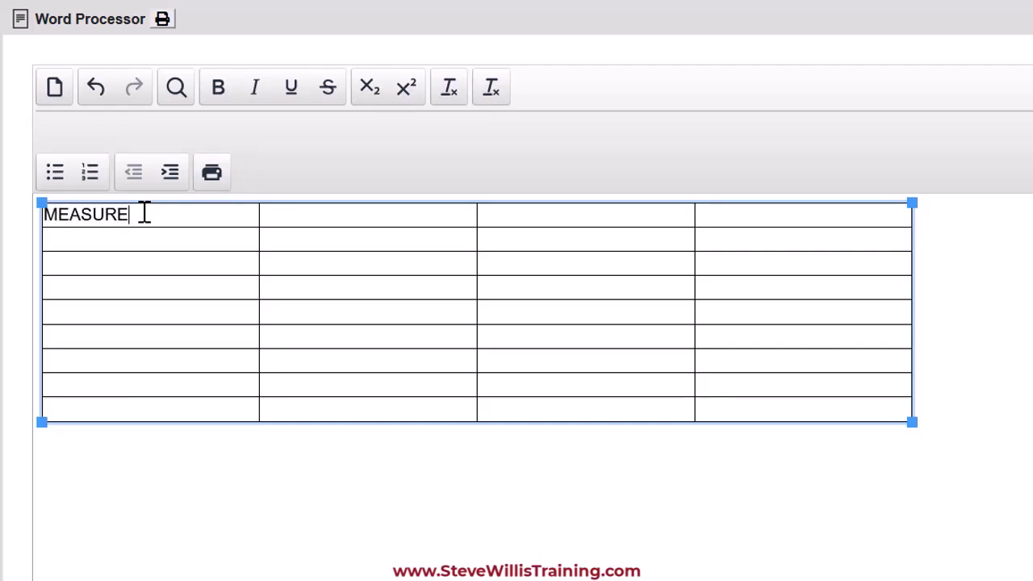
key(Tab)
text(WORKING )
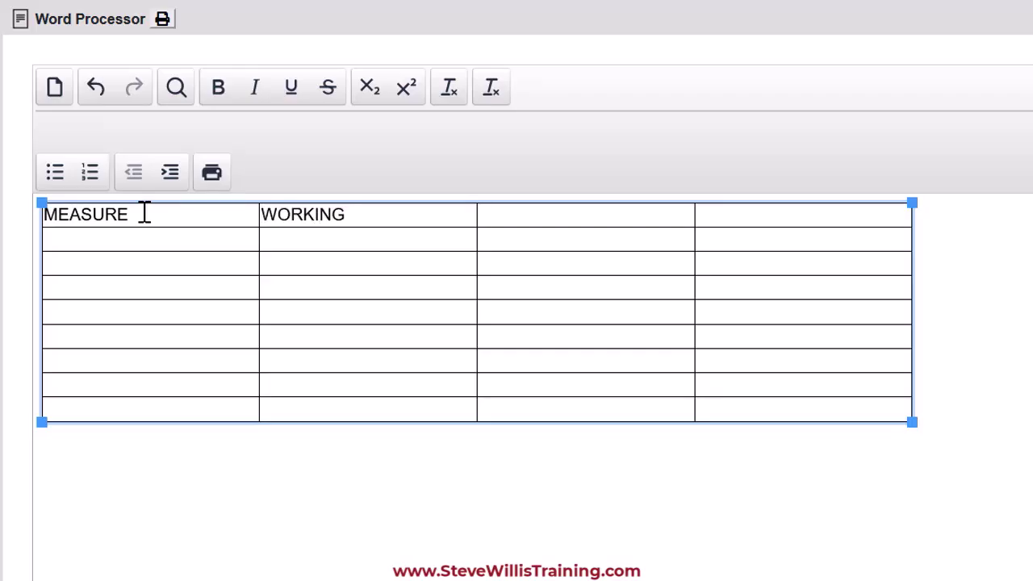
text(RESULT)
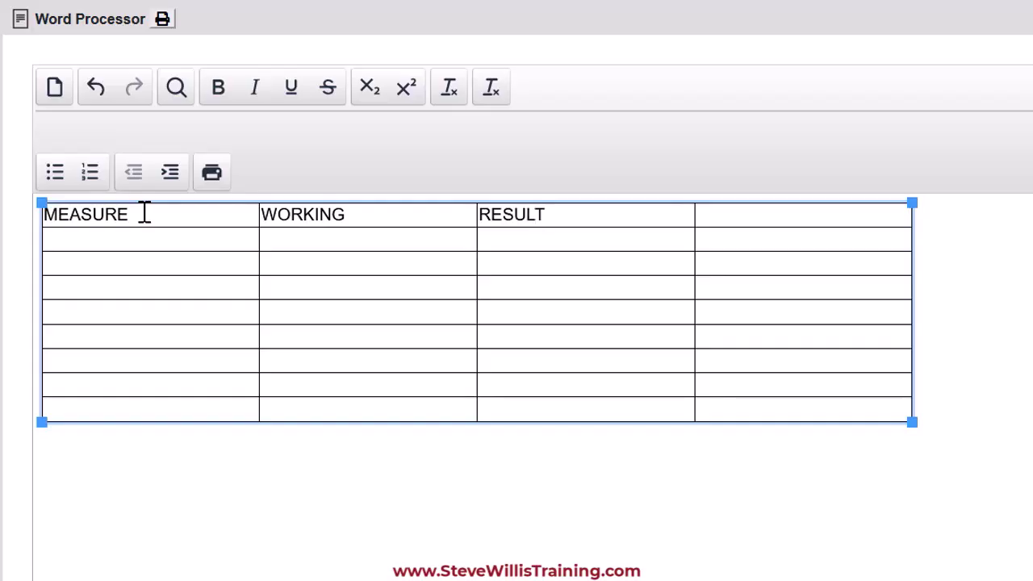
key(Tab)
text(DISCUSSION)
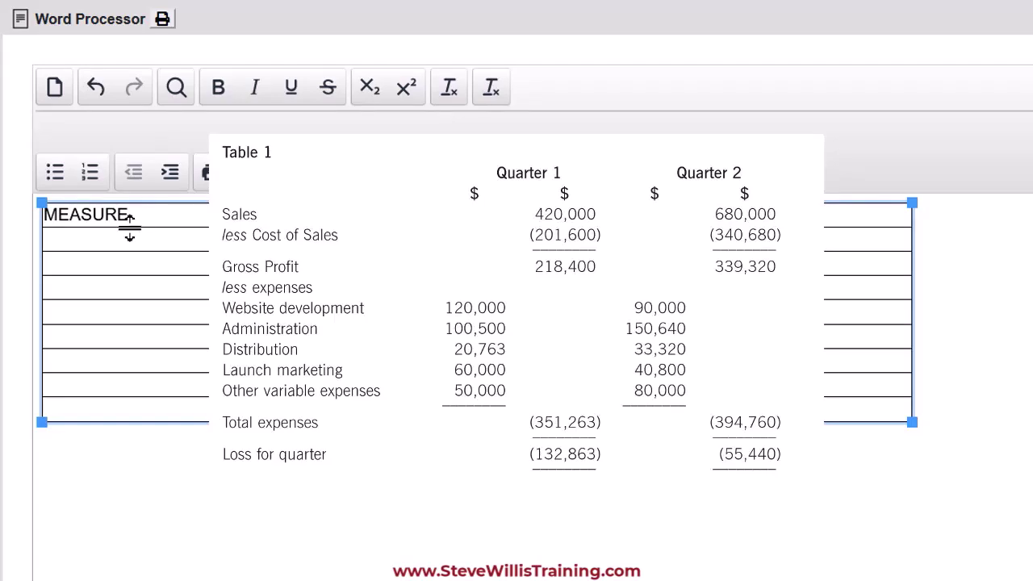
click(143, 237)
text(C)
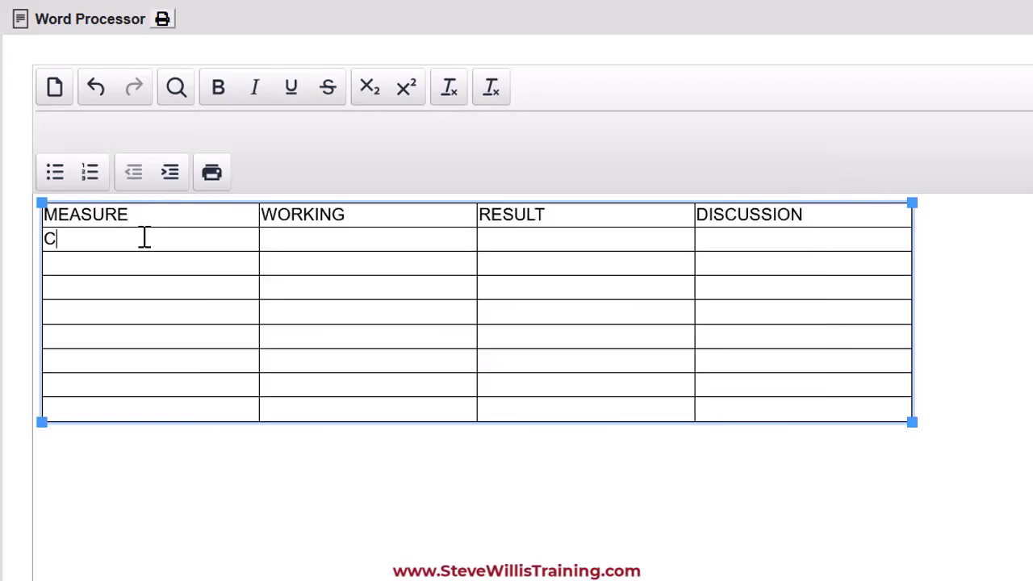
text(hange in sales)
- Add measures 'Gross margin', 'Change in admin exp,' and 'Change in launch marketing' below
key(Down)
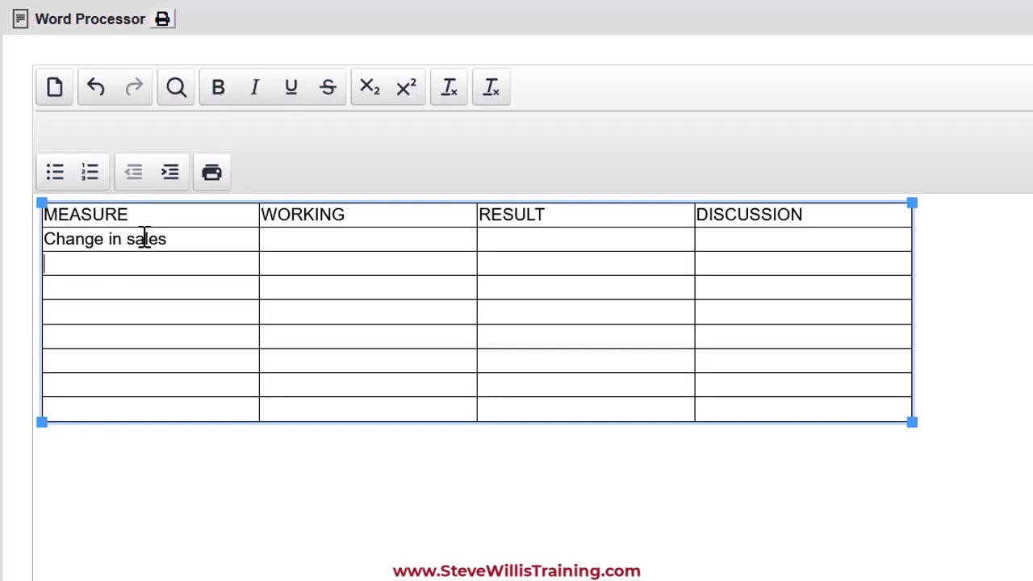
text(Gross margin)
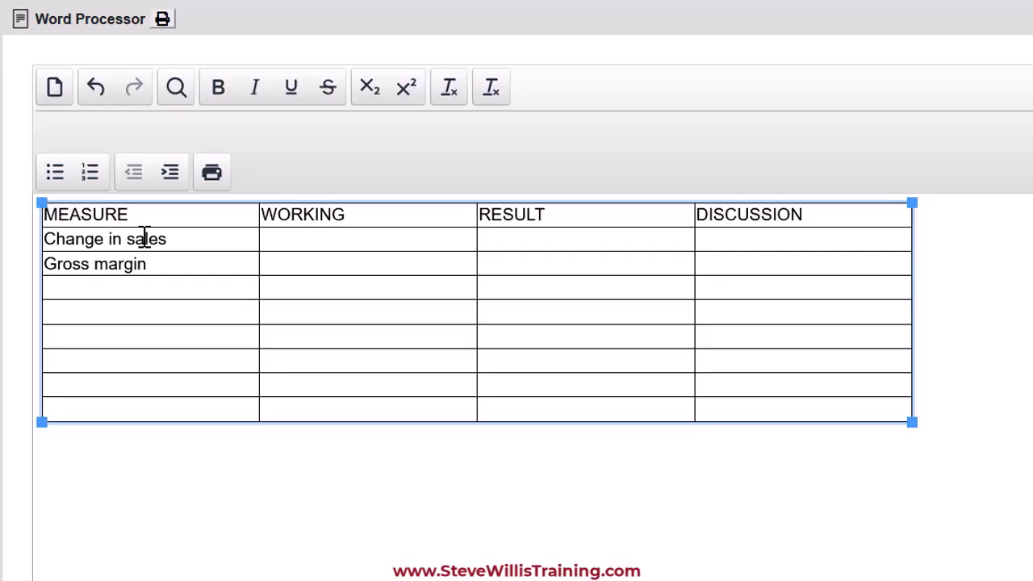
key(Down)
text(Change in admin exp,)
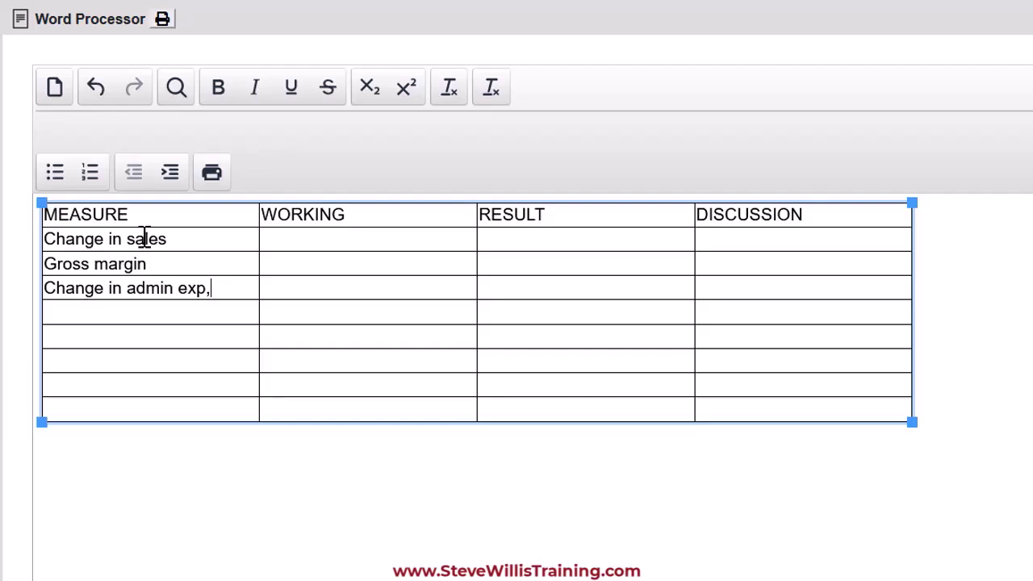
key(Down)
text(Change in launchmarke)
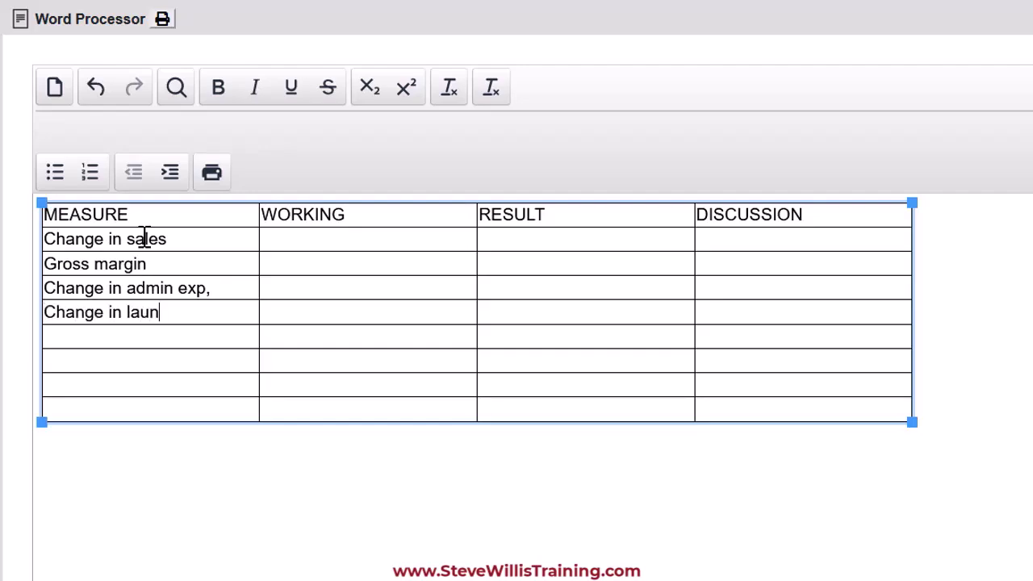
key(BackSpace)
key(BackSpace)
key(BackSpace)
key(BackSpace)
key(BackSpace)
text(marketing)
key(Return)
key(Return)
key(Return)
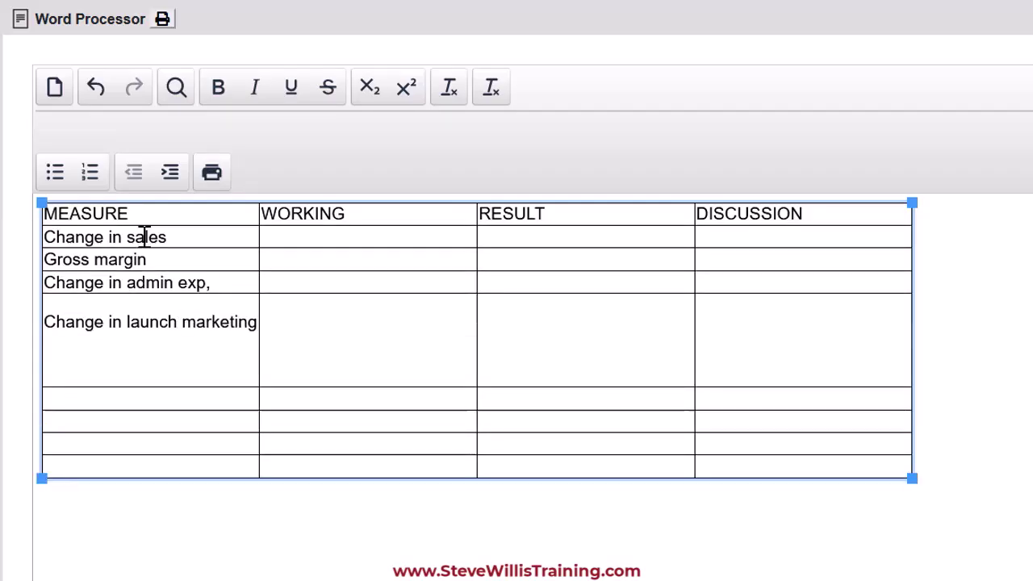
key(ctrl+z)
- Add 'Change in distribution costs' and 'Change in net margin' as the last measures
click(99, 334)
text(Chang)
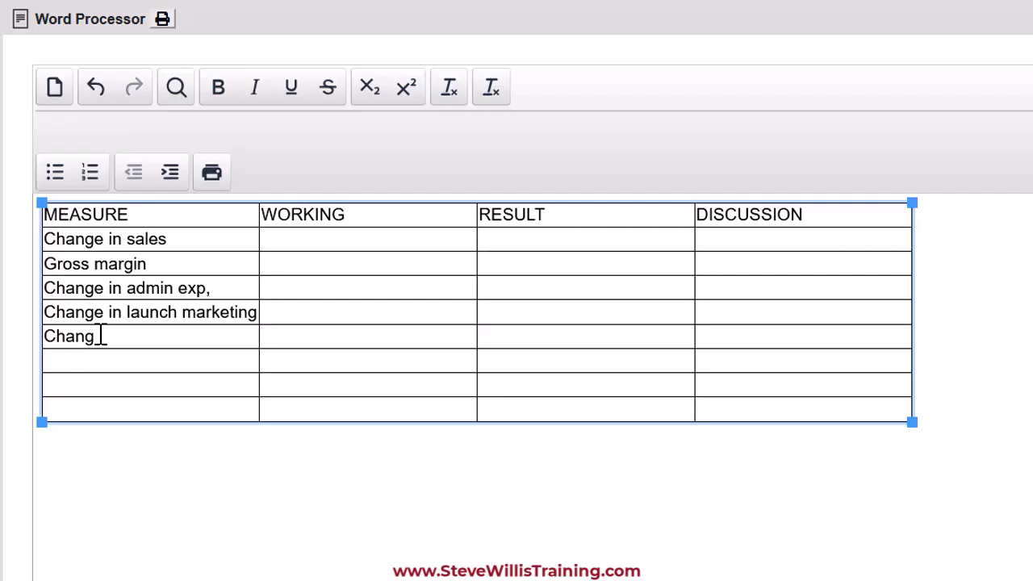
text(e in distribution costs)
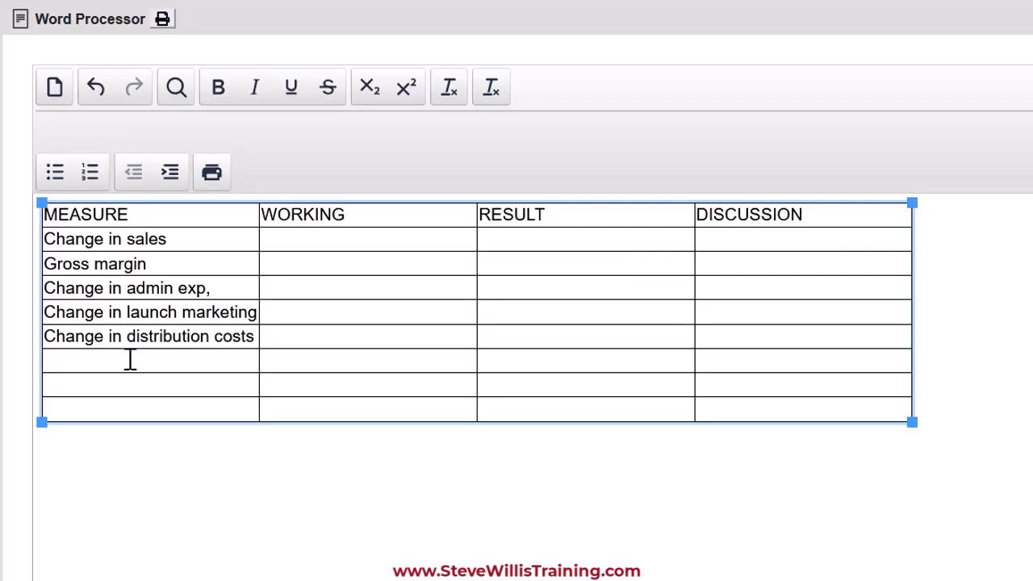
click(129, 360)
text(Change in ne)
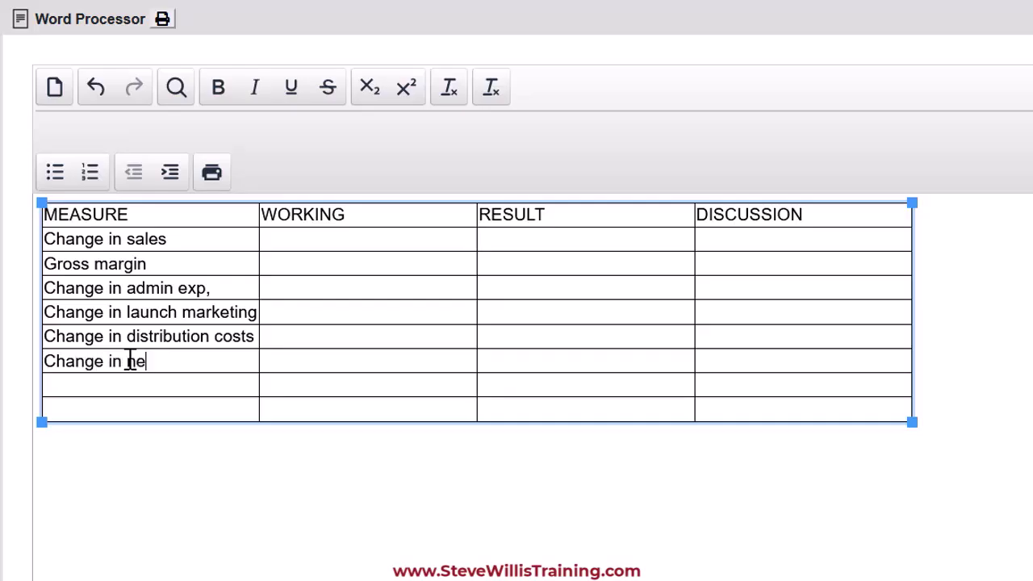
text(t margin)
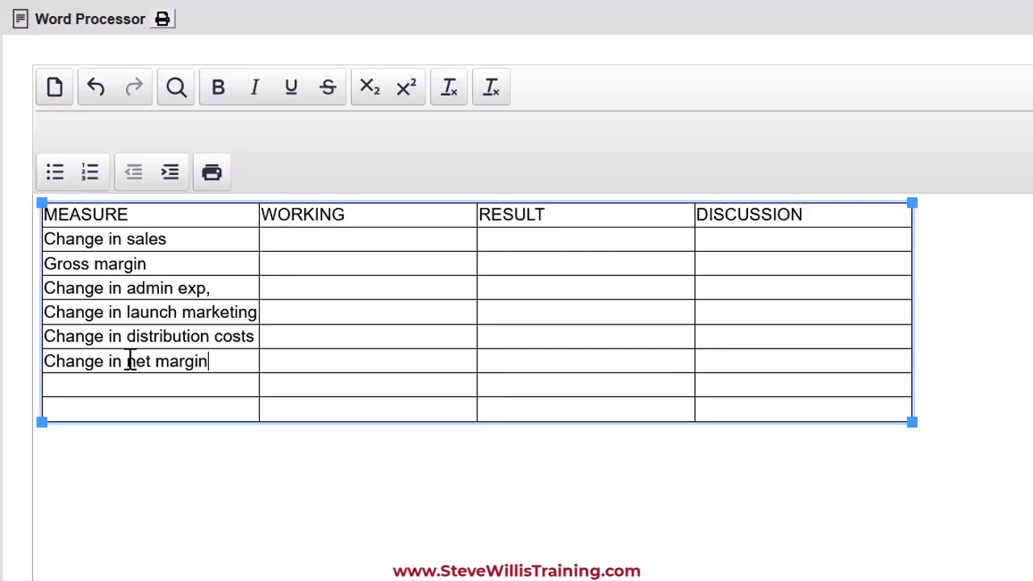
- Enter workings 680/420-1 for sales and Q1 218.4/420, Q2 339.3/680, Change 150.6/100.5 for gross margin
click(323, 241)
text(680/420-1)
key(Down)
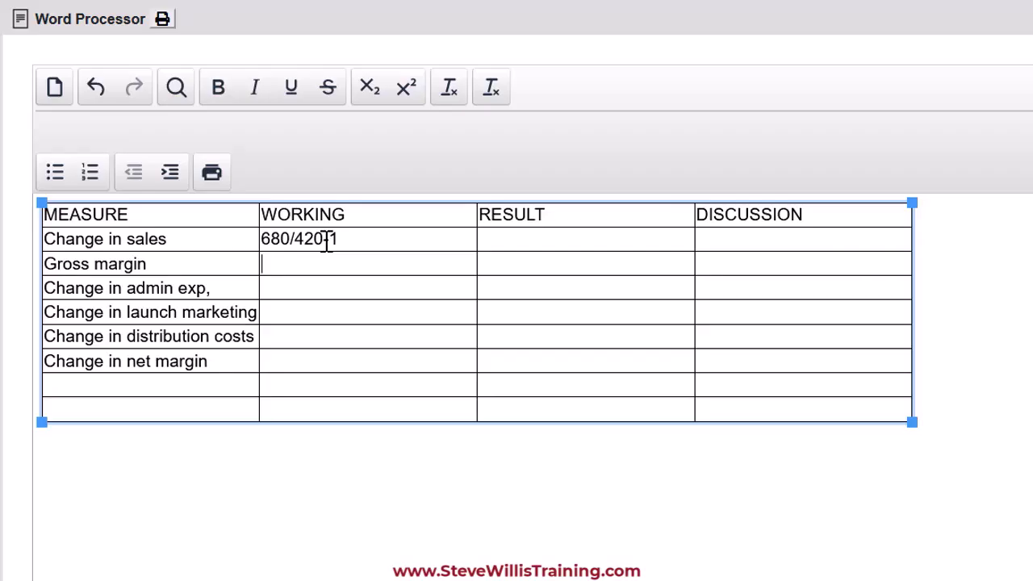
text(Q1)
key(Return)
text(Q2)
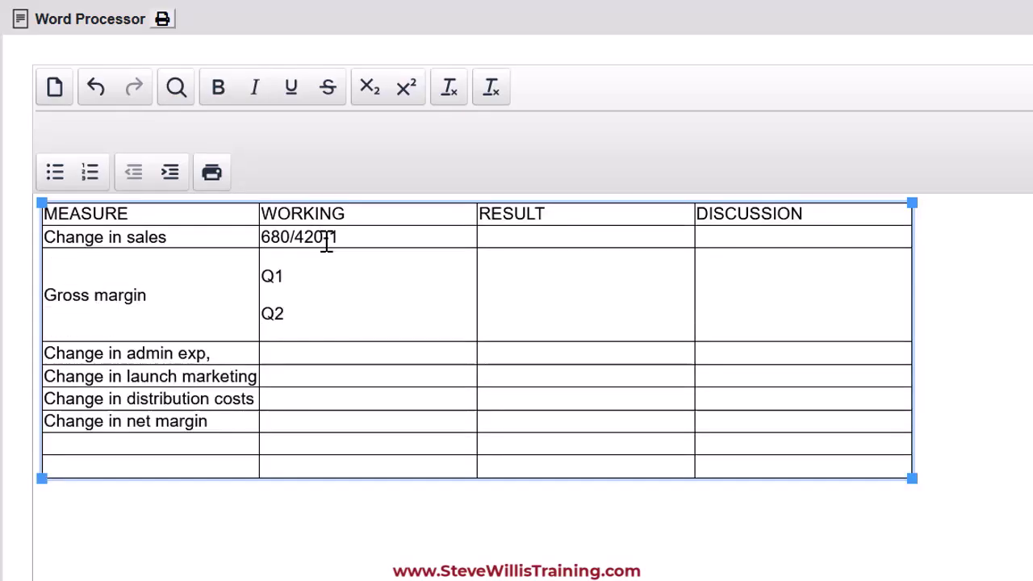
key(Return)
text(Change)
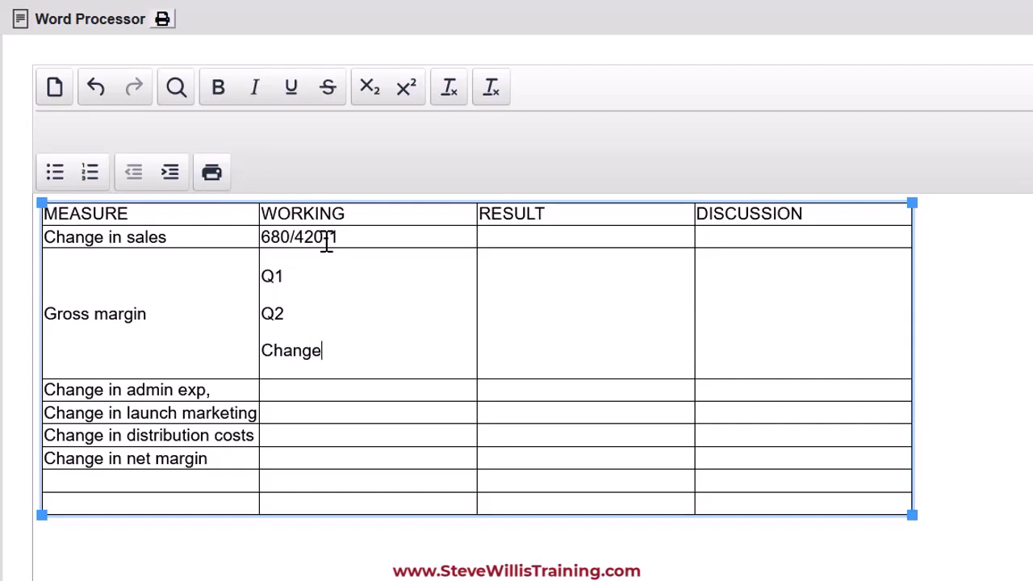
click(330, 286)
text(218.4/420)
key(Down)
text(339.3/680)
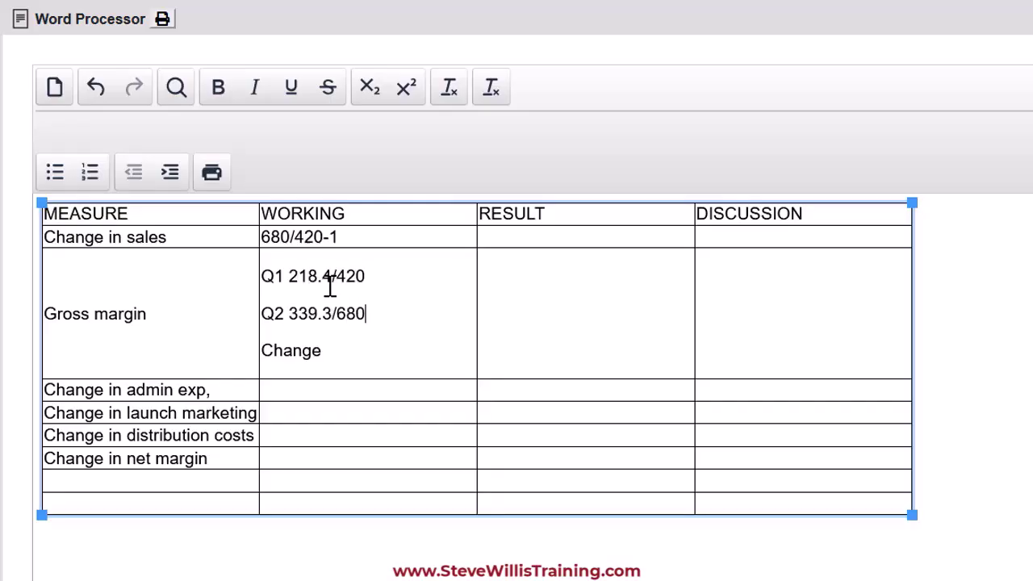
key(Down)
- Enter cost workings: admin 40.8/60-1, launch marketing ending -1, distribution 33.3/20.8-1
key(Down)
text(150.6/100.5)
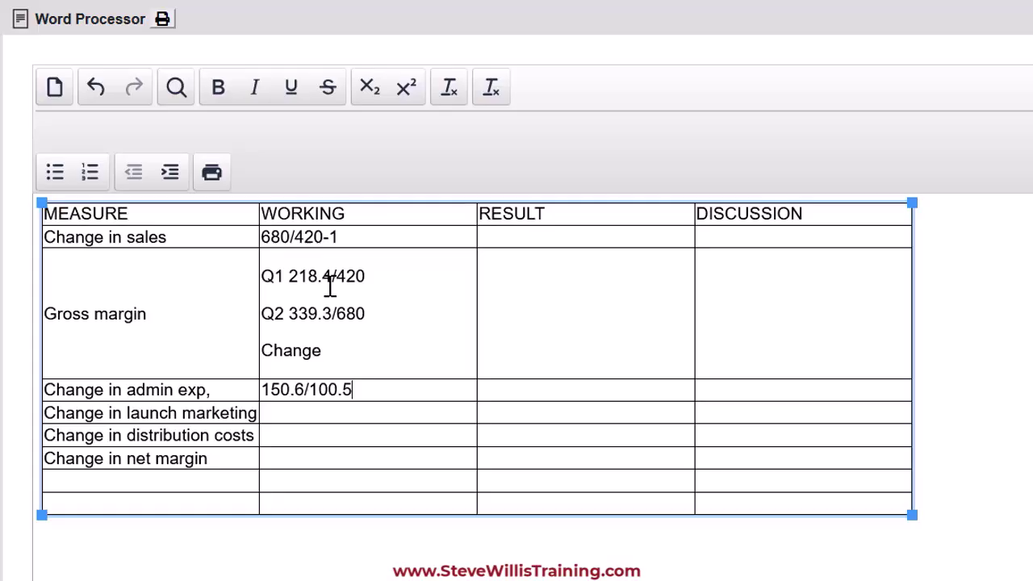
key(Down)
text(40.8/60)
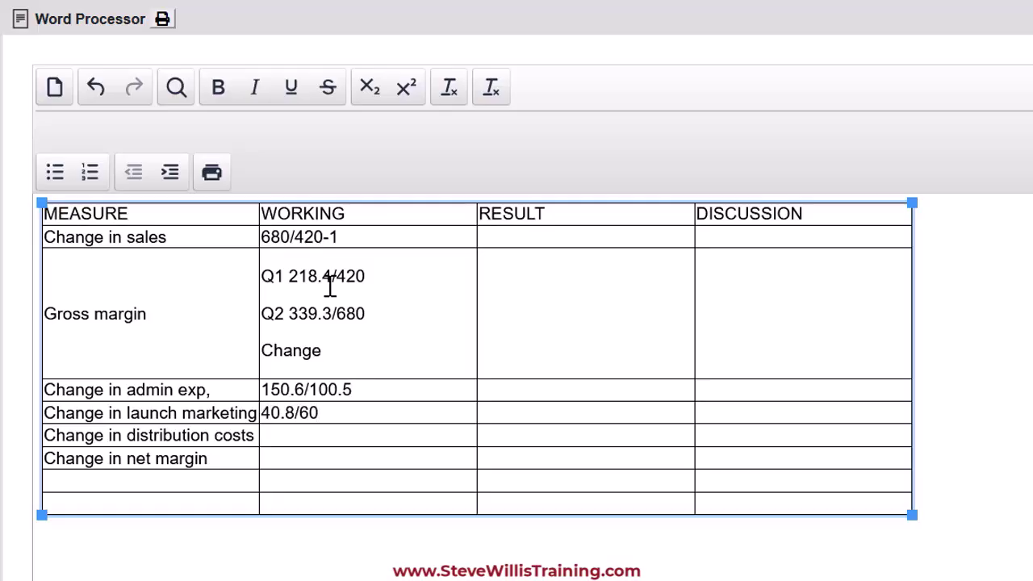
key(Up)
text(- 1)
key(Down)
text(-)
key(BackSpace)
key(BackSpace)
key(Up)
key(BackSpace)
key(BackSpace)
key(BackSpace)
key(BackSpace)
text(-1)
key(Down)
text(-1)
key(Down)
text(33.3/20.8-1)
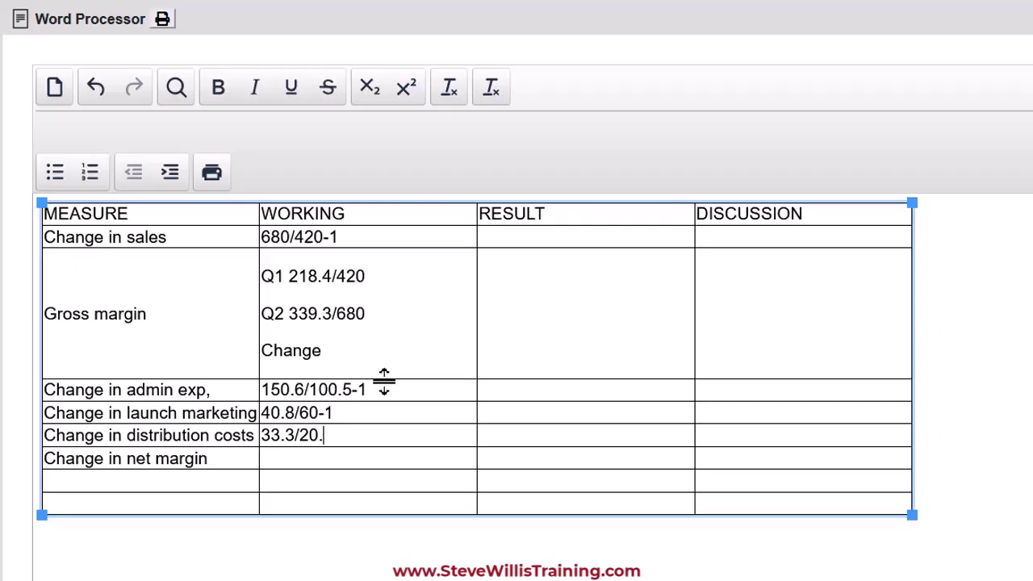
- Enter net margin workings Q1 -132.9/420 and Q2 -55.8 / 680
key(Down)
text(Q1 -132.9/420)
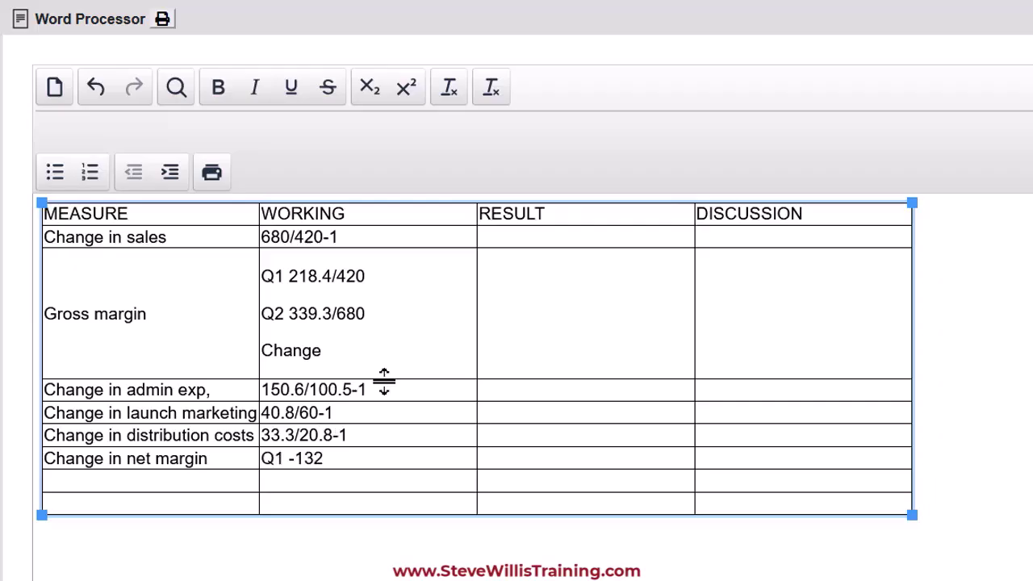
key(Return)
text(Q2 -55.8 / 680)
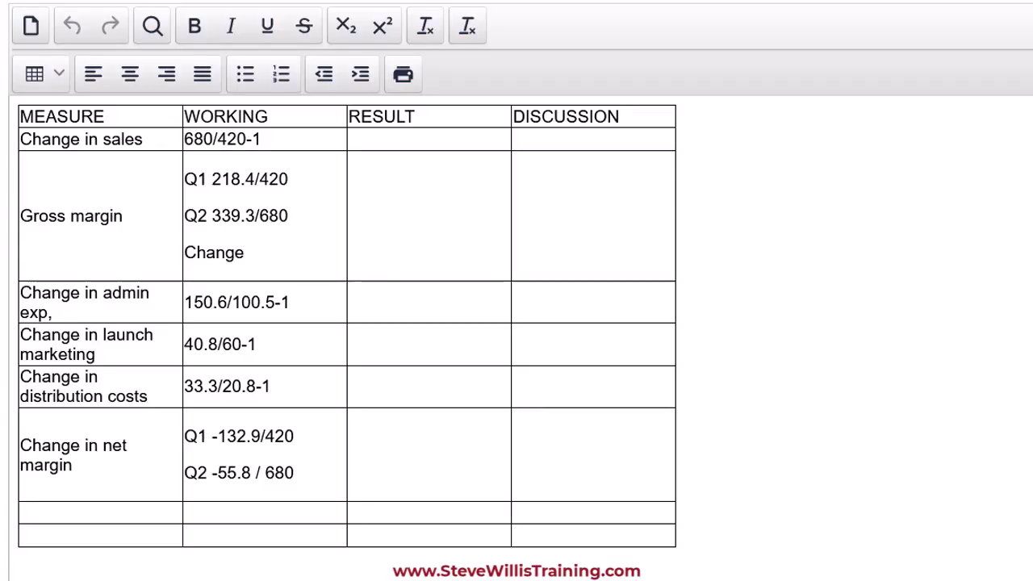
- Enter results: sales 62% increase; gross margin 52%, 50% and 3.8% drop
click(409, 138)
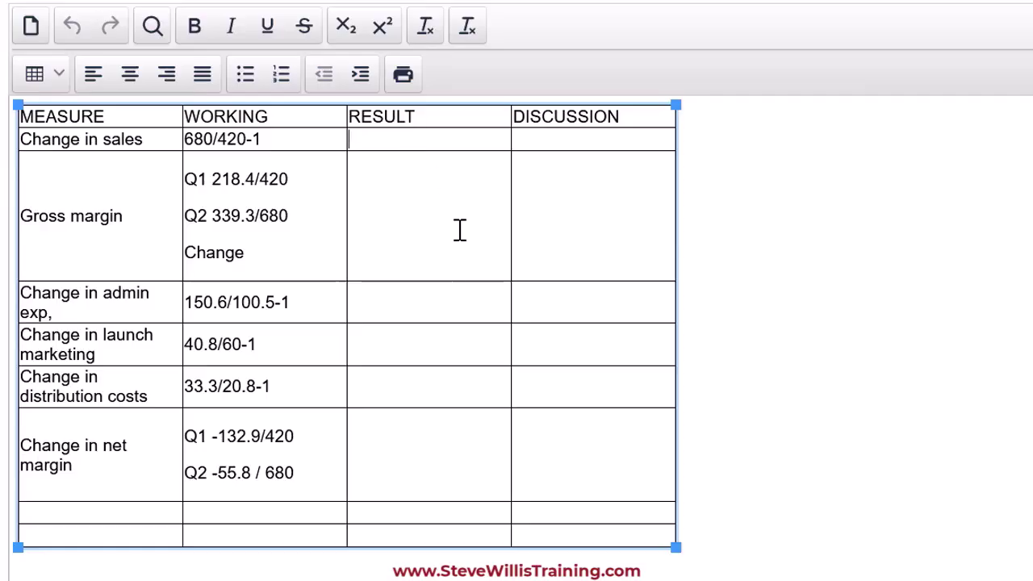
text(62% increase)
click(425, 177)
text(52%)
key(Return)
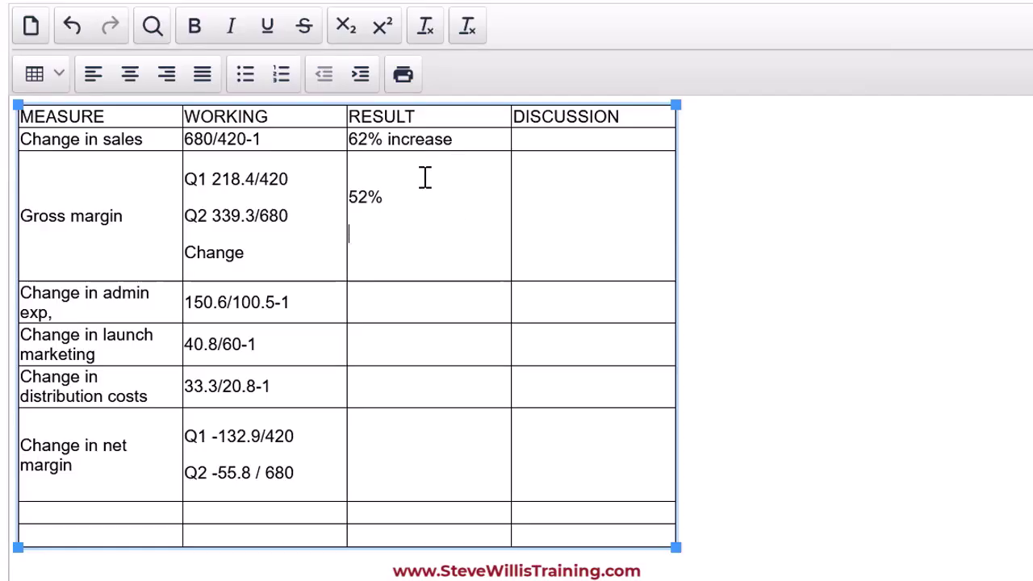
text(50%)
key(Return)
text(3.8% drop)
- Enter cost results: admin 50% increase, launch marketing 32 % drop, distribution 60% increase
click(422, 300)
text(50% increase)
click(418, 339)
text(32)
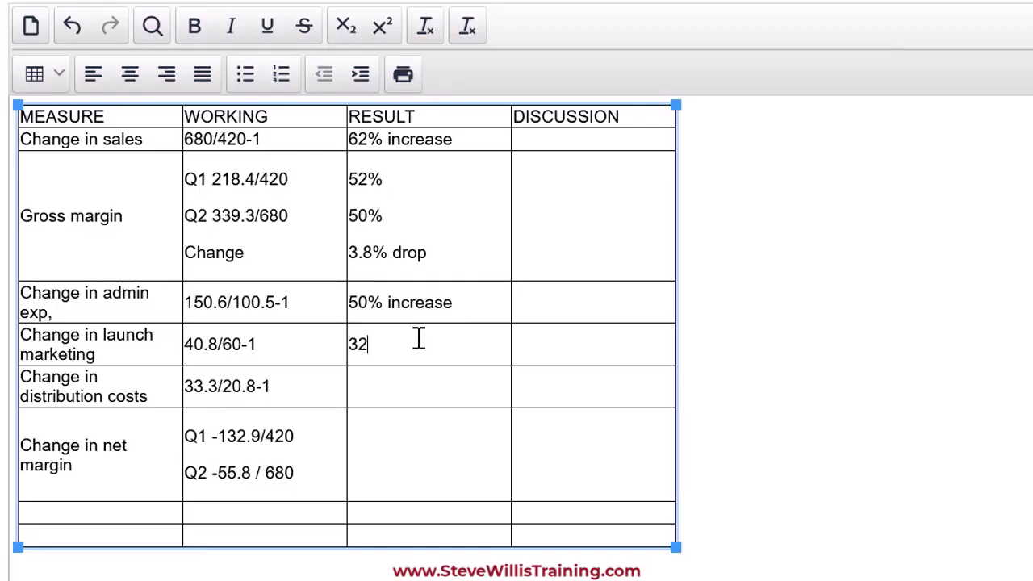
text( % drop)
click(419, 386)
text(60% increase)
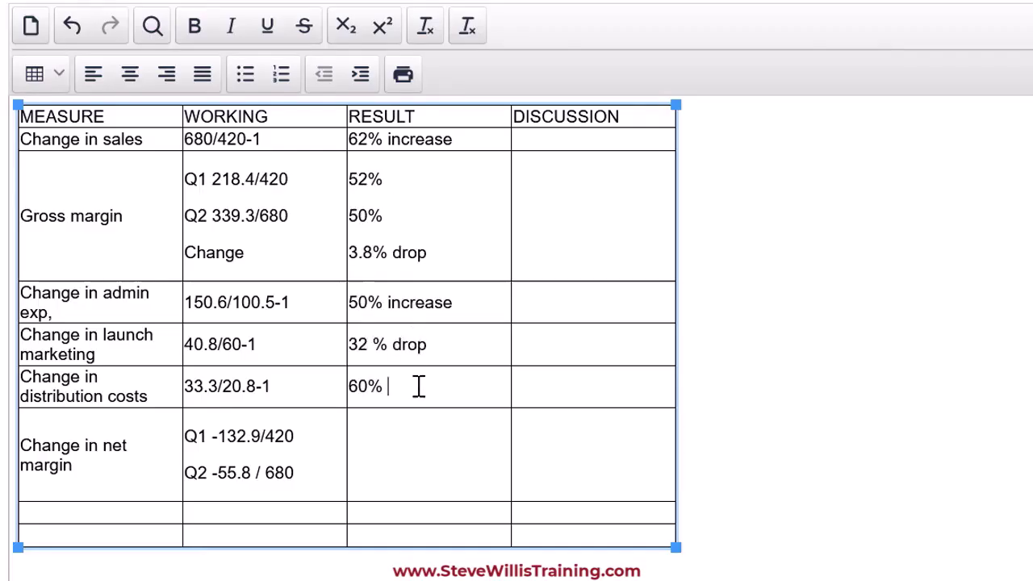
- Enter net margin results -31.6%, -8.2% and 74% drop, adding a Change line to its working
click(410, 433)
text(-31.6%)
key(Return)
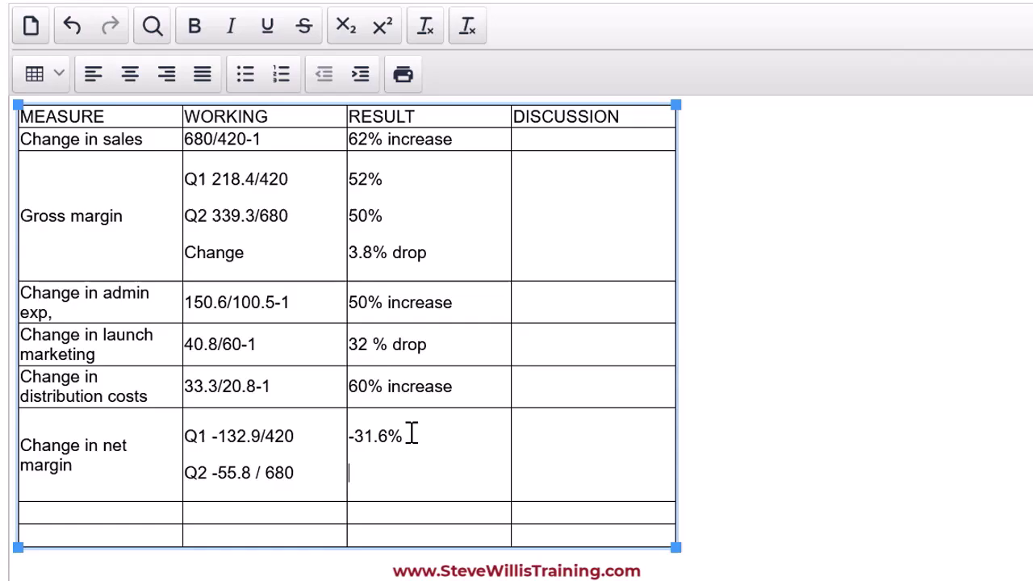
text(-8.2%)
key(Return)
click(330, 489)
key(Return)
text(Change)
click(372, 495)
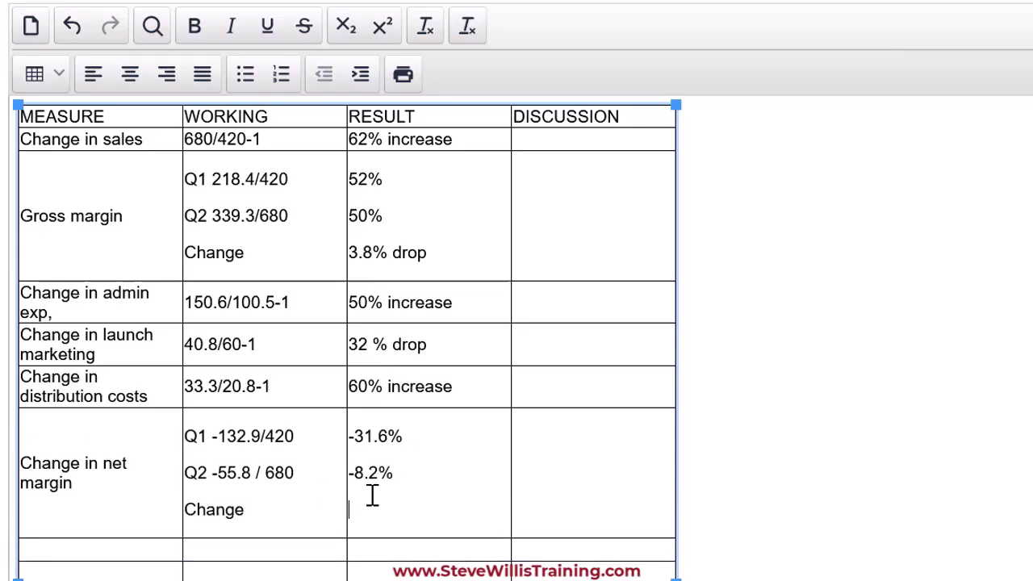
text(74% drop)
click(725, 452)
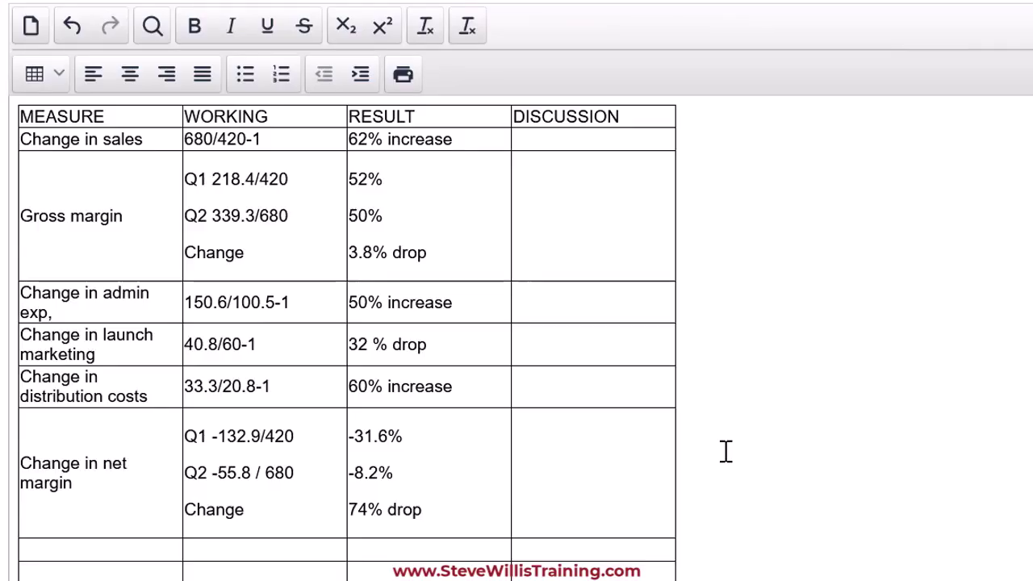
click(601, 145)
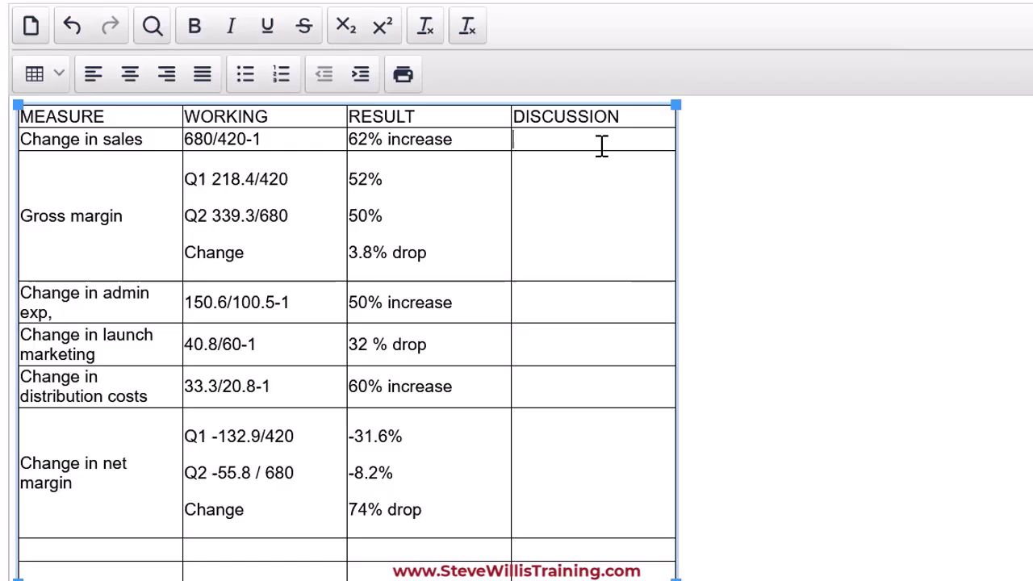
text(Sales increased )
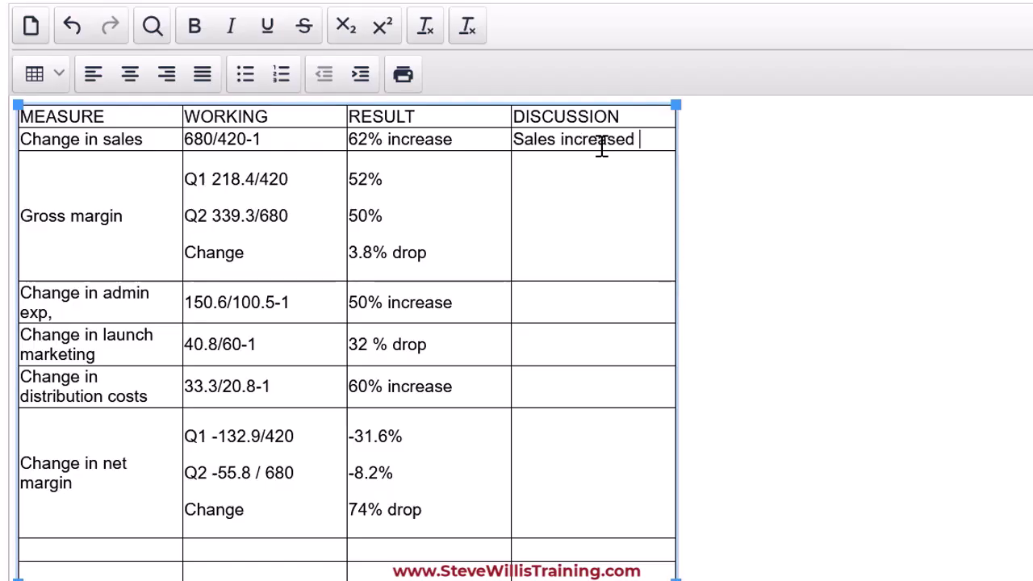
text(62%)
key(BackSpace)
key(BackSpace)
key(BackSpace)
key(BackSpace)
key(BackSpace)
key(BackSpace)
key(BackSpace)
key(BackSpace)
key(BackSpace)
key(BackSpace)
key(BackSpace)
key(BackSpace)
key(BackSpace)
key(BackSpace)
key(BackSpace)
key(BackSpace)
key(BackSpace)
key(BackSpace)
key(BackSpace)
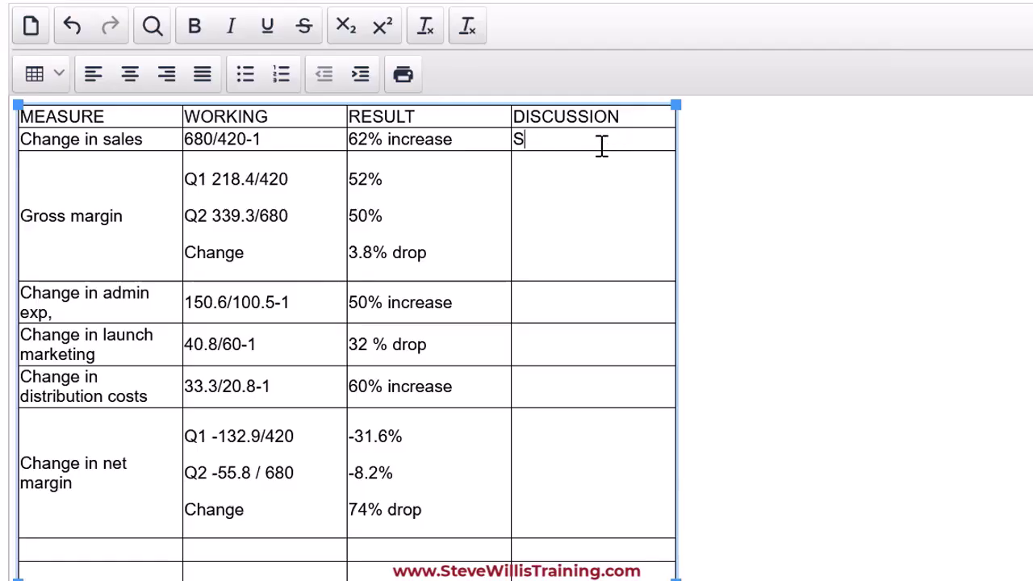
text(This is a good si)
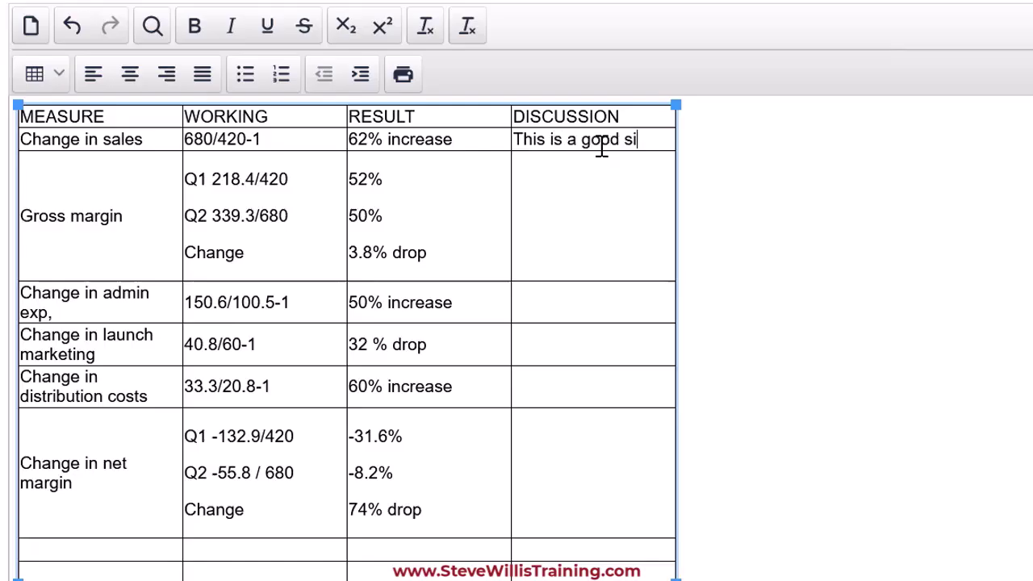
text(gn.)
key(BackSpace)
key(BackSpace)
key(BackSpace)
key(BackSpace)
key(BackSpace)
key(BackSpace)
key(BackSpace)
key(BackSpace)
key(BackSpace)
key(BackSpace)
key(BackSpace)
key(BackSpace)
key(BackSpace)
key(BackSpace)
key(BackSpace)
key(BackSpace)
key(BackSpace)
key(BackSpace)
key(BackSpace)
key(BackSpace)
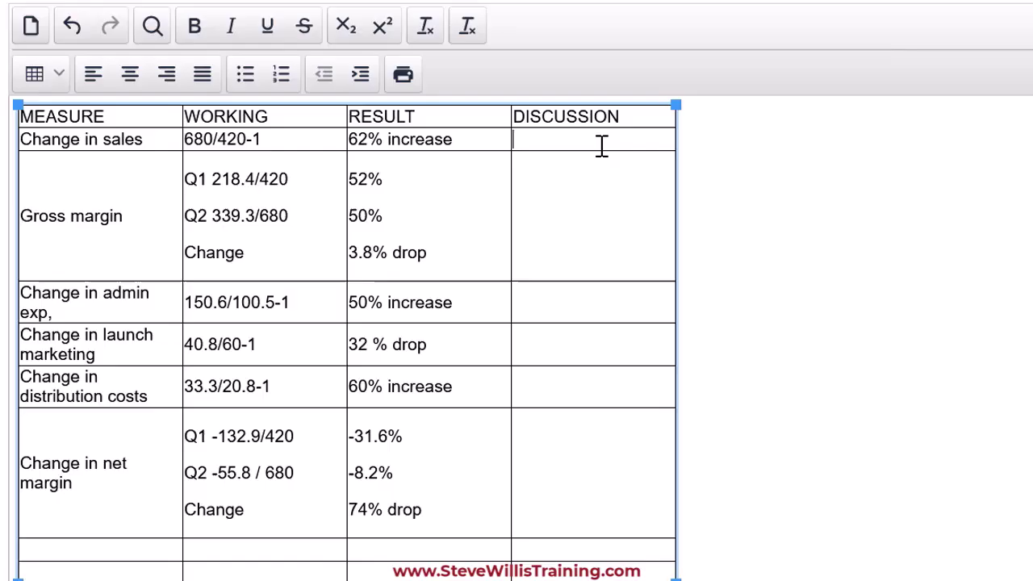
- Write 'This is an excellent sign.' plus a paragraph crediting launch marketing and rapidly increasing demand
text(This is an exce)
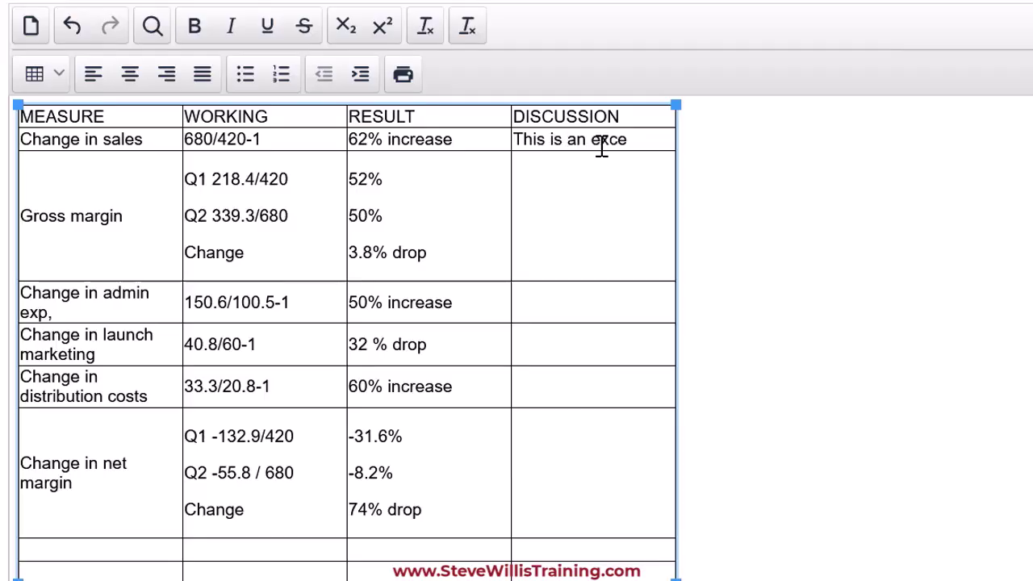
text(llent sign.)
key(Return)
text(It looks loik)
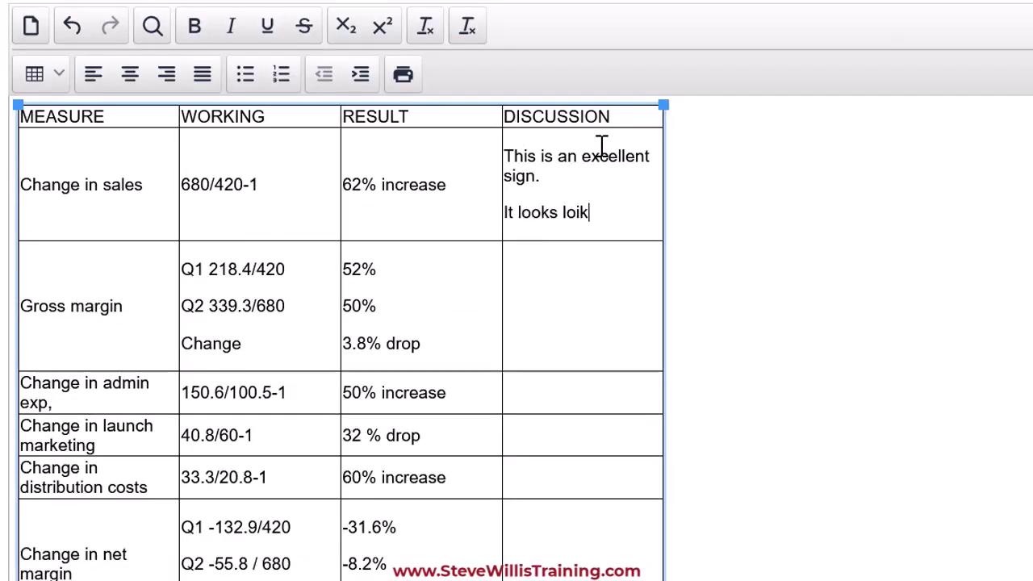
key(BackSpace)
key(BackSpace)
text(ike ties o)
key(BackSpace)
key(BackSpace)
key(BackSpace)
key(BackSpace)
key(BackSpace)
key(BackSpace)
text(Til)
key(BackSpace)
key(BackSpace)
key(BackSpace)
key(BackSpace)
key(BackSpace)
key(BackSpace)
key(BackSpace)
key(BackSpace)
key(BackSpace)
key(BackSpace)
key(BackSpace)
key(BackSpace)
key(BackSpace)
key(BackSpace)
key(BackSpace)
key(BackSpace)
key(BackSpace)
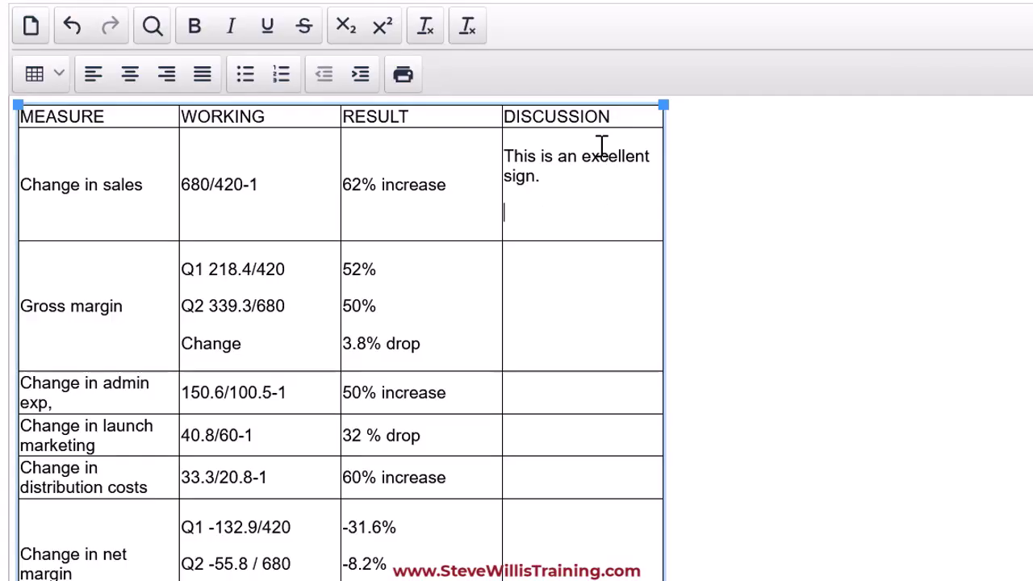
text(It looks like their investment in lu)
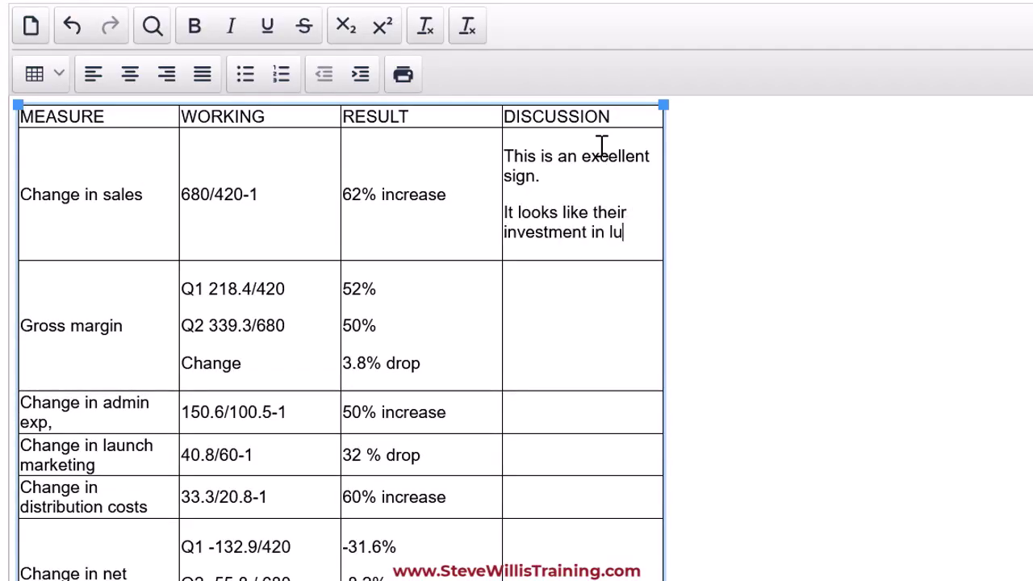
key(BackSpace)
text(aunch marketing has paid off ad)
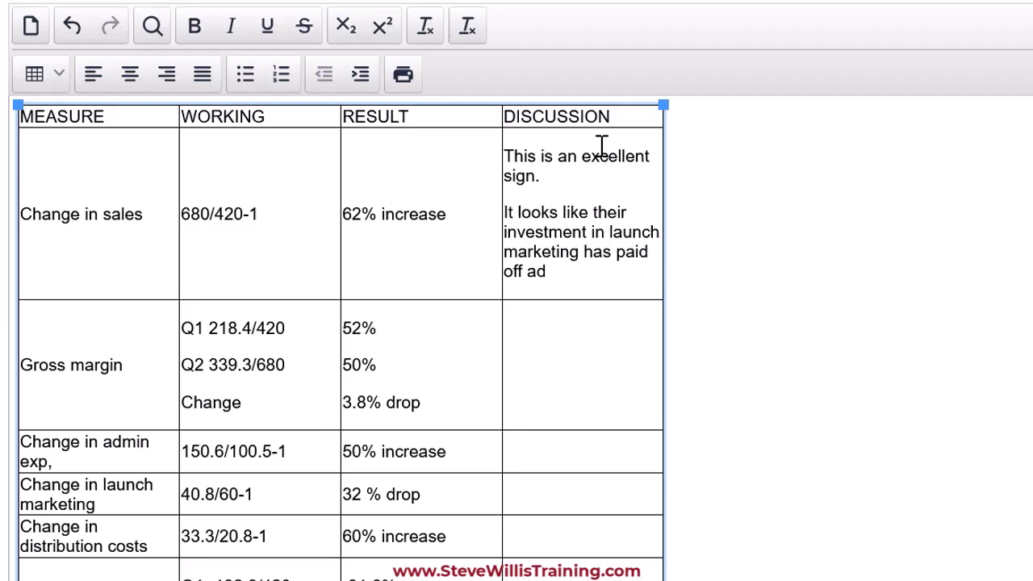
key(BackSpace)
text(s demand is rapidly incre)
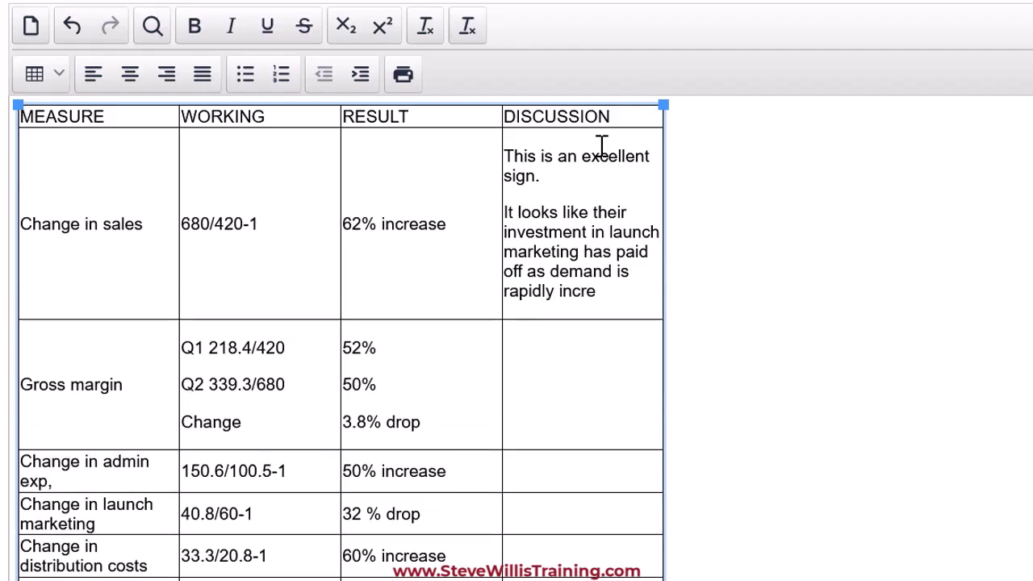
text(asing.)
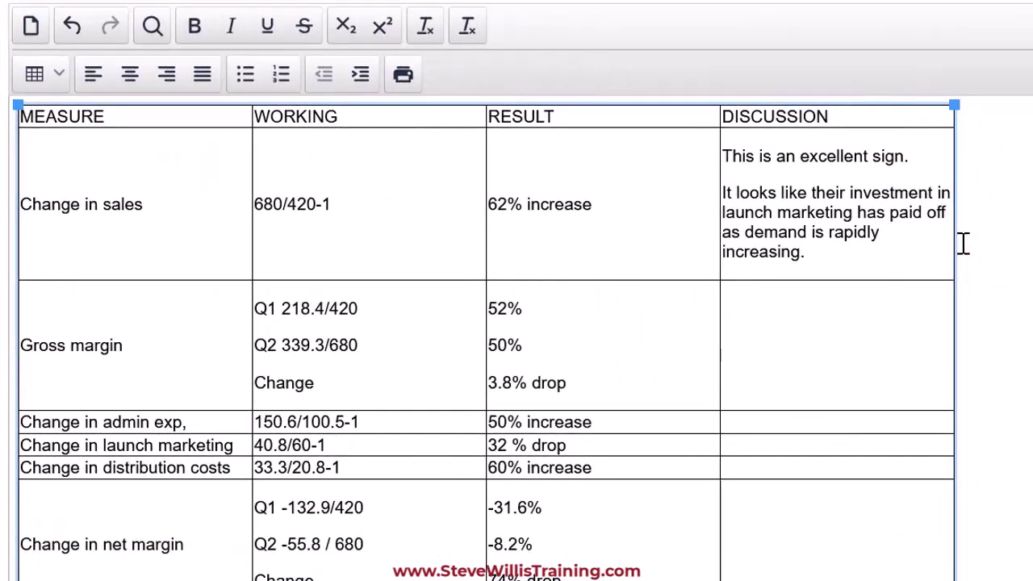
- Write 'This is a concern.' and a paragraph saying costs outpace prices, perhaps from an unfavourable FX move
text(This is a ci)
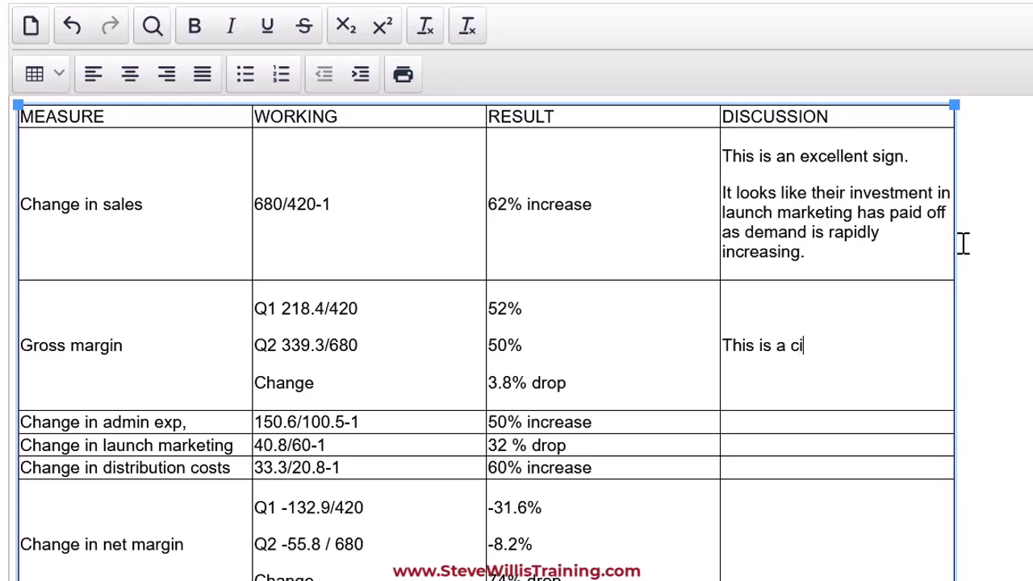
key(BackSpace)
text(oncern.)
key(Return)
text(This shows that costs are ris)
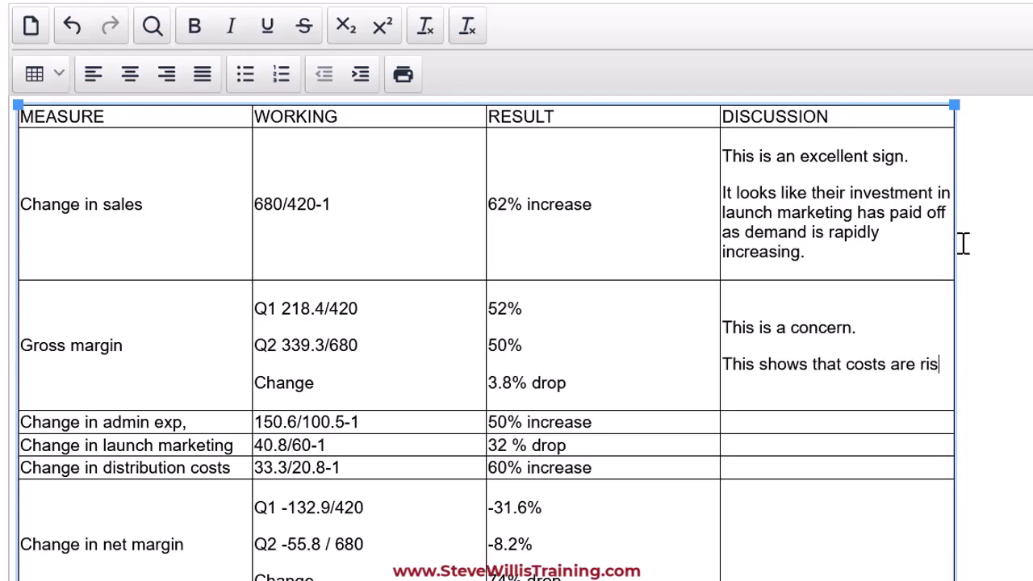
text(ing faster than prices. Maybe )
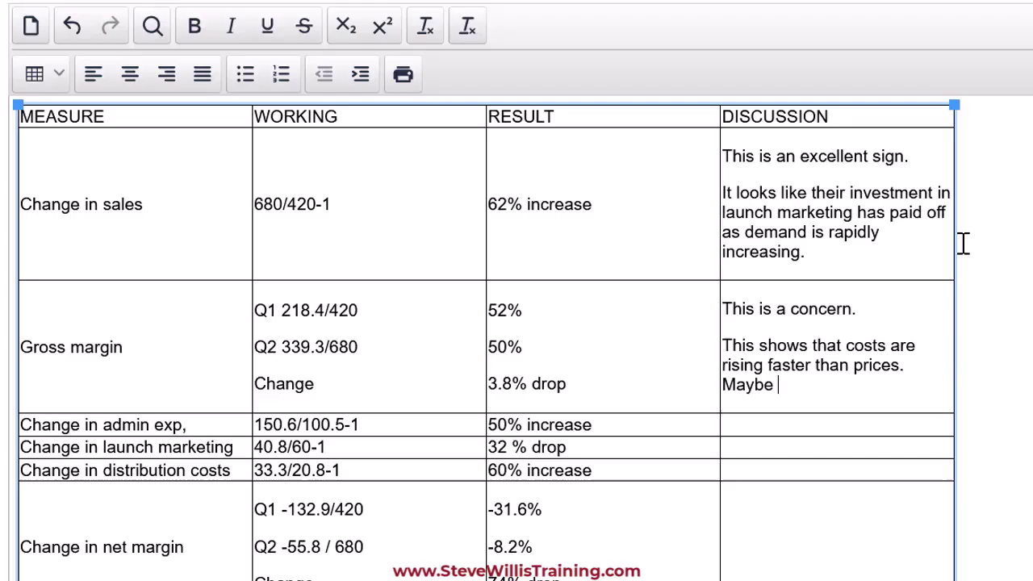
text(the FX rate moved unfavorable so cost of sales has increased.)
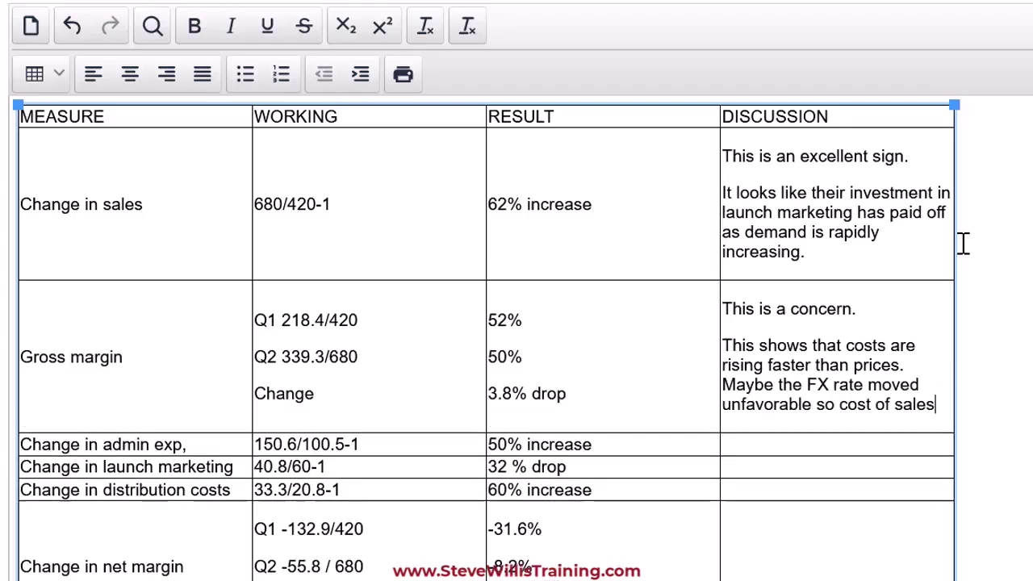
- Add a paragraph suggesting Ties Only cut prices to stimulate demand, driving the 62% sales increase
key(Return)
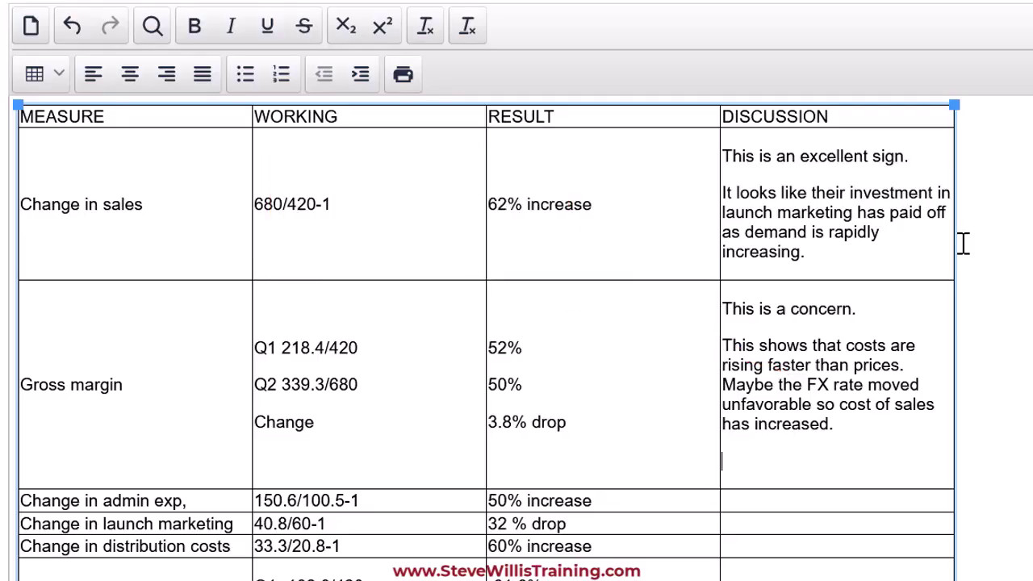
text(Or, maybe)
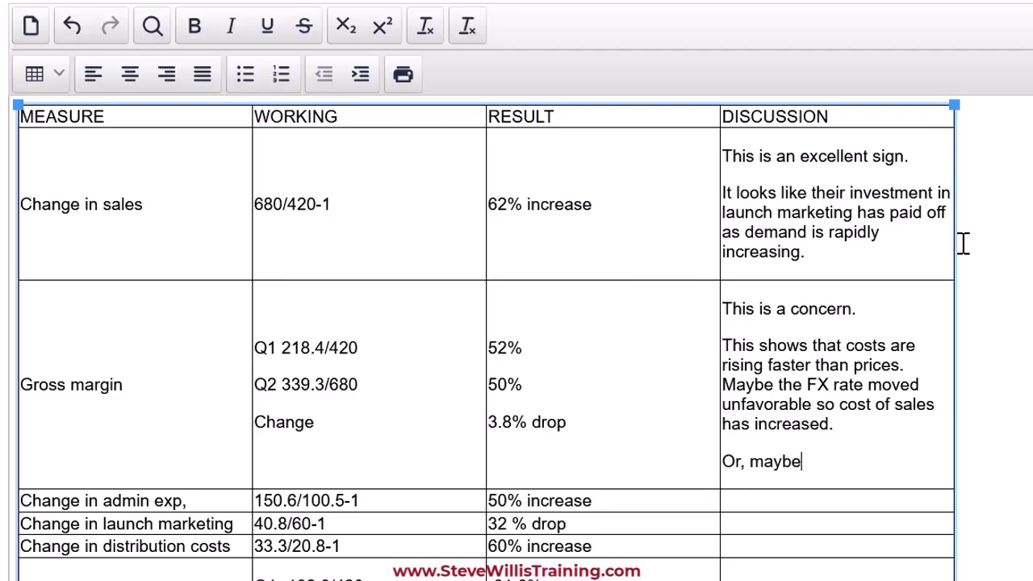
text( Ties Only drop)
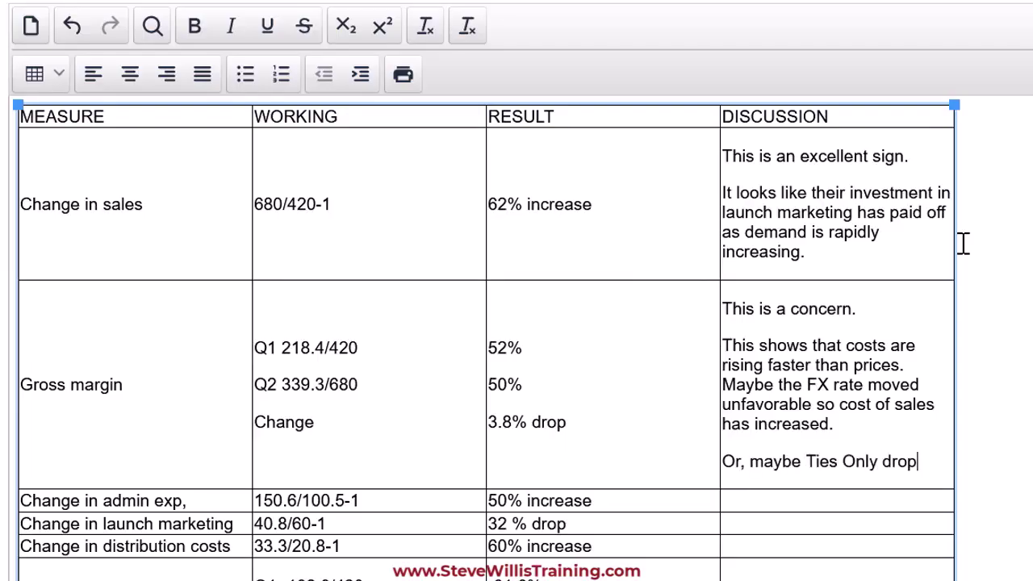
text(ped their prices to stimulate demand)
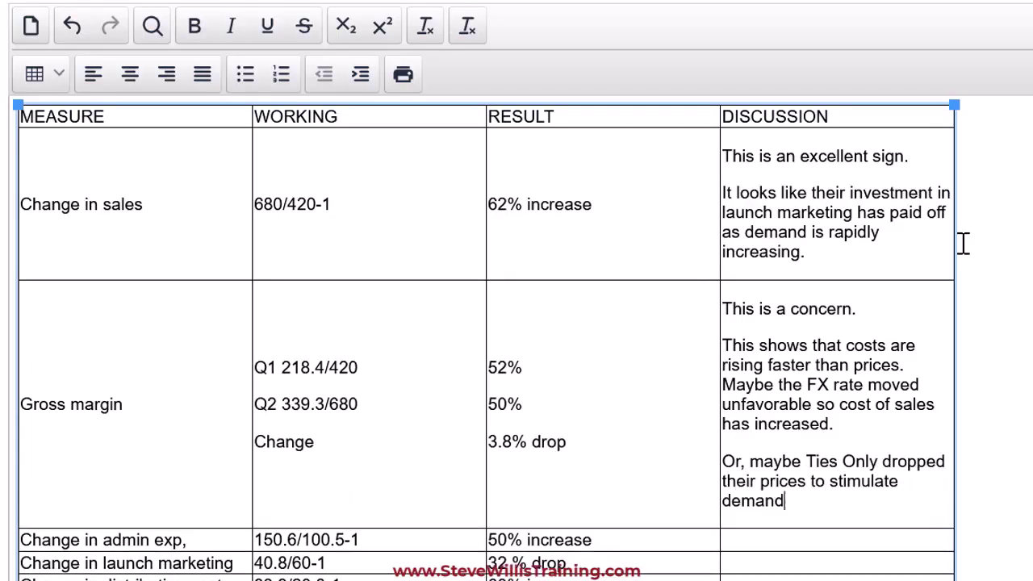
text(, driving the 62% increase above)
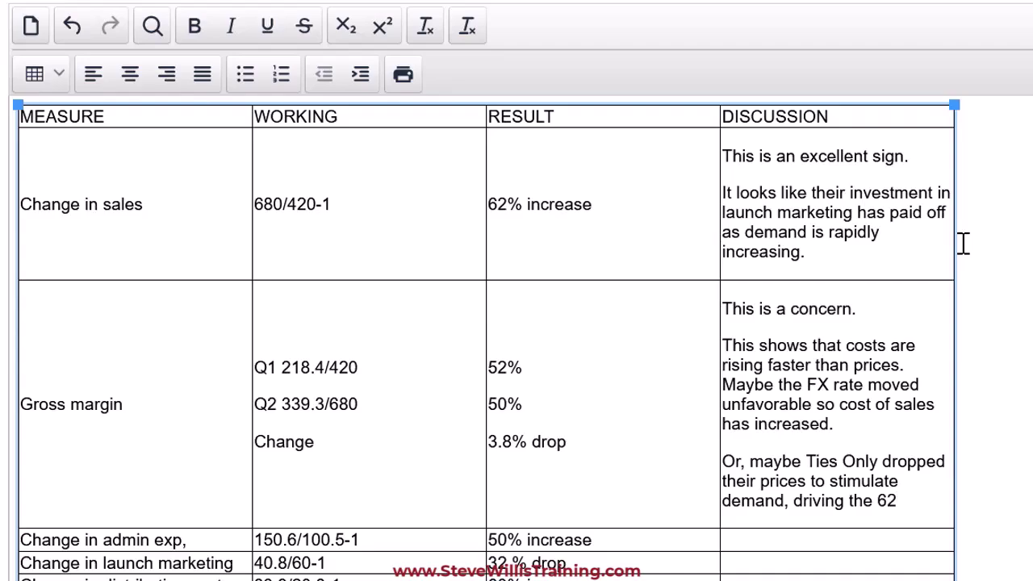
text(.)
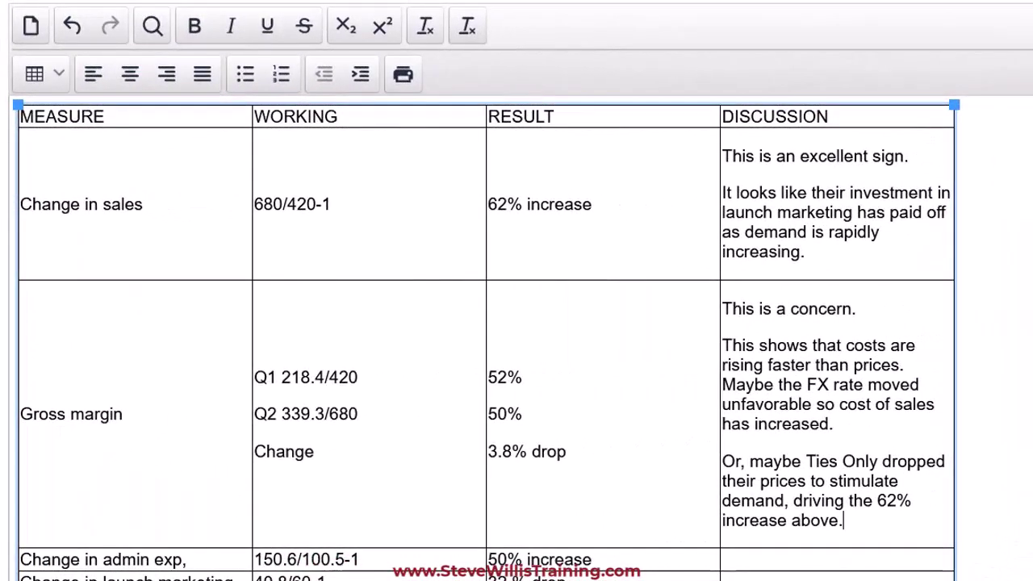
scroll(485, 339, down, 1)
scroll(484, 339, down, 2)
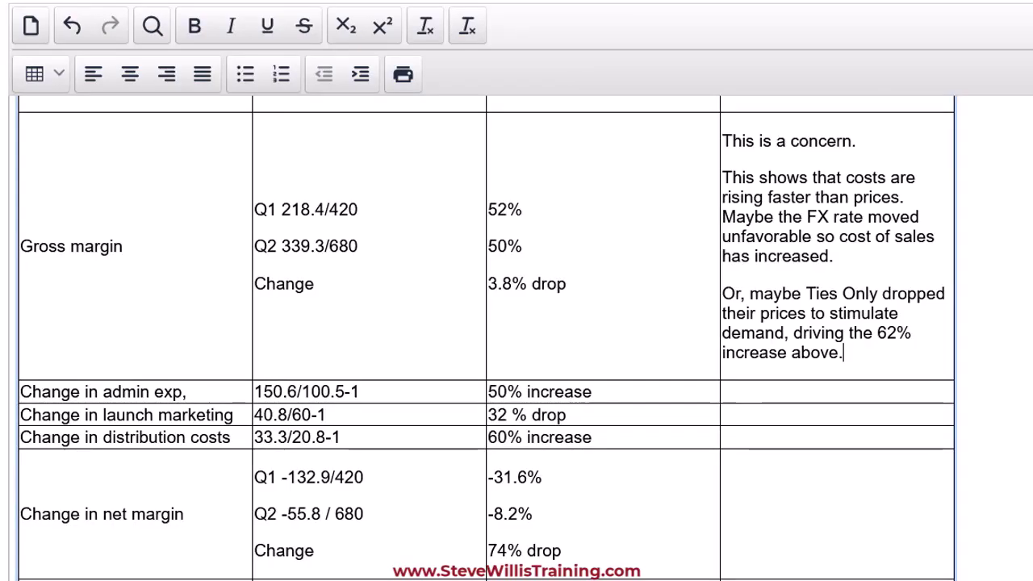
- In the admin expenses cell, write 'This is a concern.' noting owners may have taken their salary increase early
click(859, 393)
text(This is a concern.)
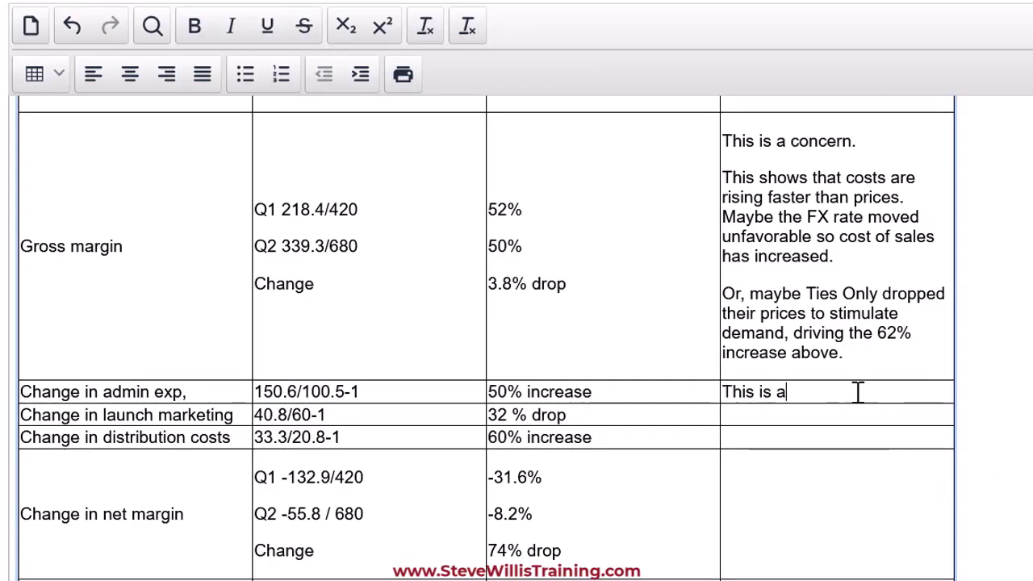
key(Return)
text(Admin costs are usually fixed, maybe the owners took their salary ear)
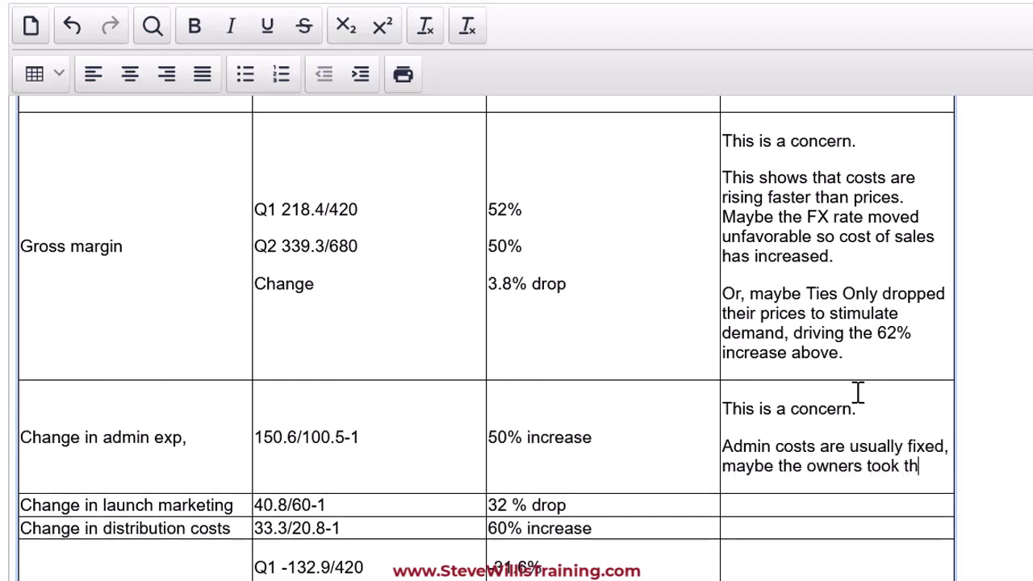
key(BackSpace)
key(BackSpace)
key(BackSpace)
text(increase early.)
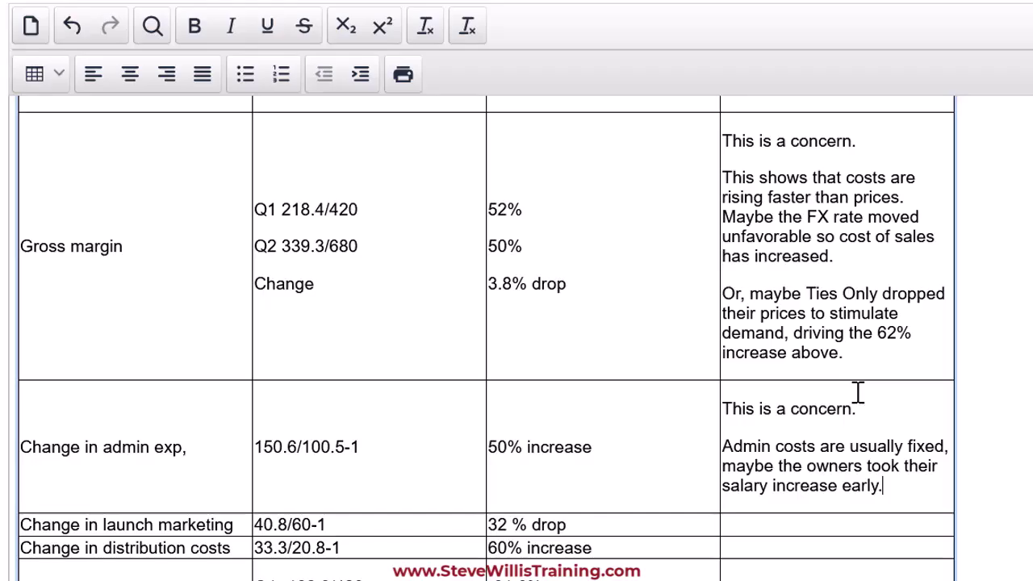
- Add a paragraph suggesting they hired more staff anticipating more sales, increasing fixed costs
key(Return)
text(Or )
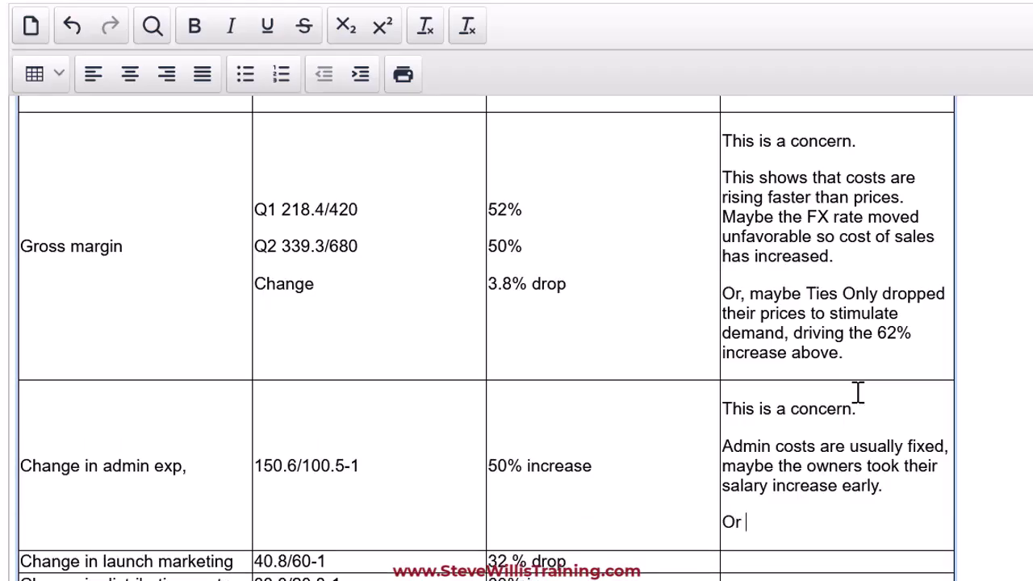
text(maybe they hired more staff in)
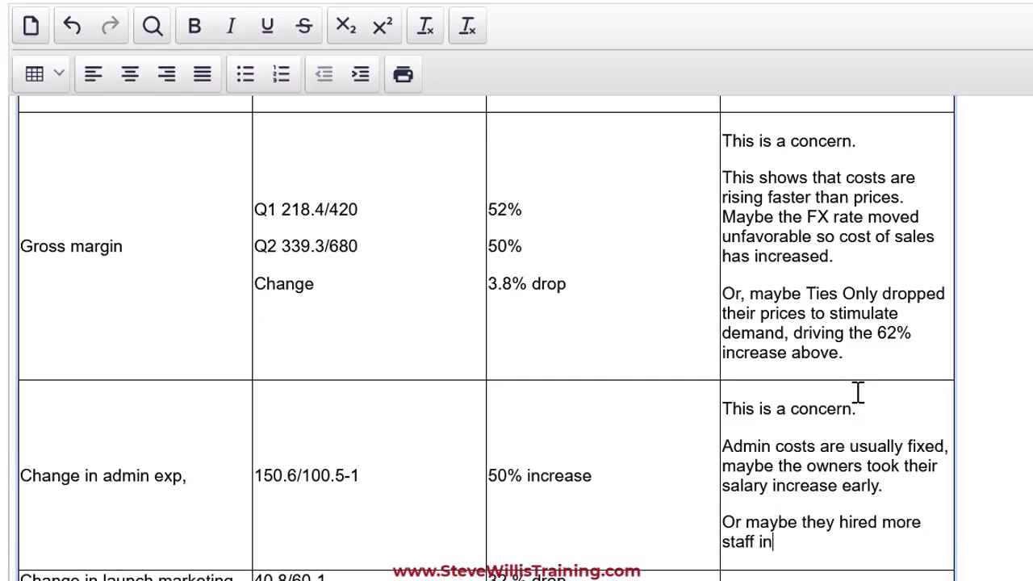
text( anticipation of more sales.)
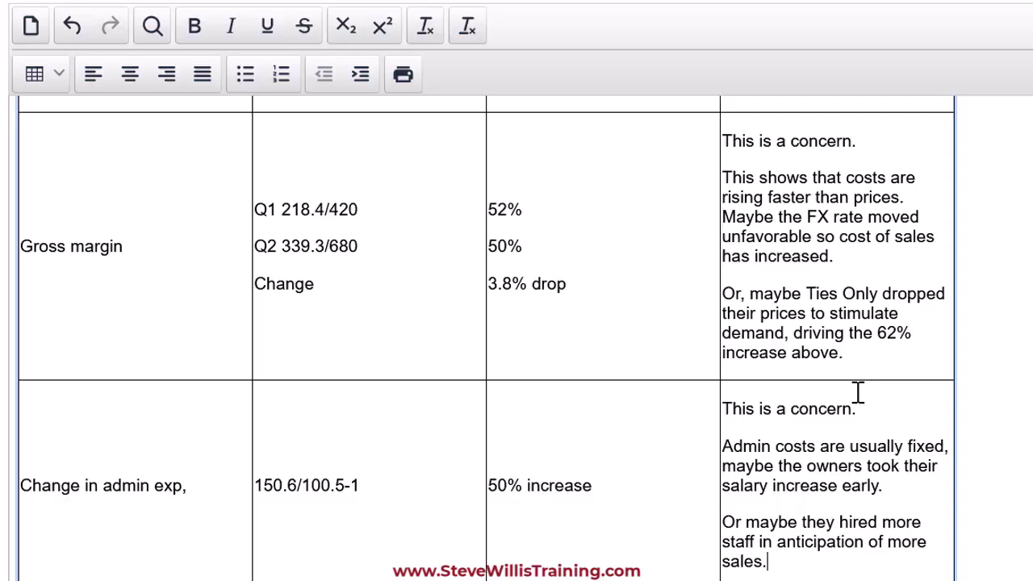
key(BackSpace)
text(--increase in fixed costs.)
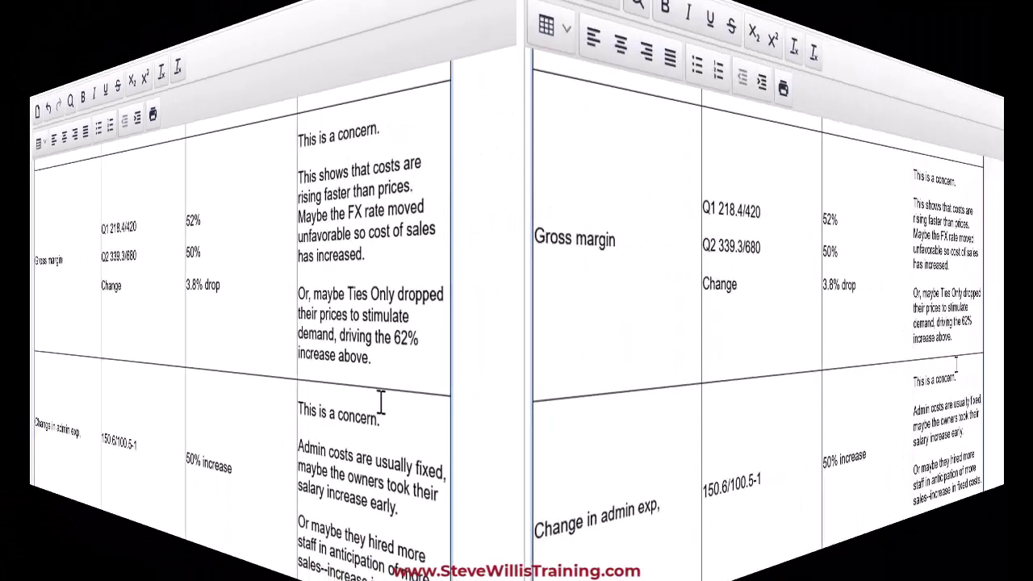
- Write 'This is expected.' and explain launch marketing is a start-up cost expected to drop off
text(This is expected.)
key(Return)
text(Launch marketing is a start-up cost, so we expect it to be dropping off.)
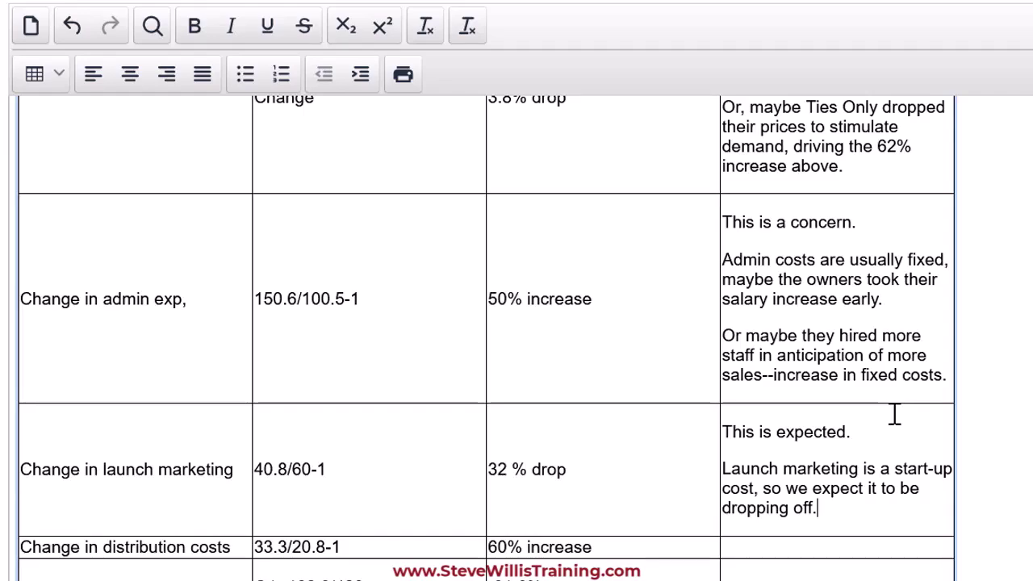
key(Down)
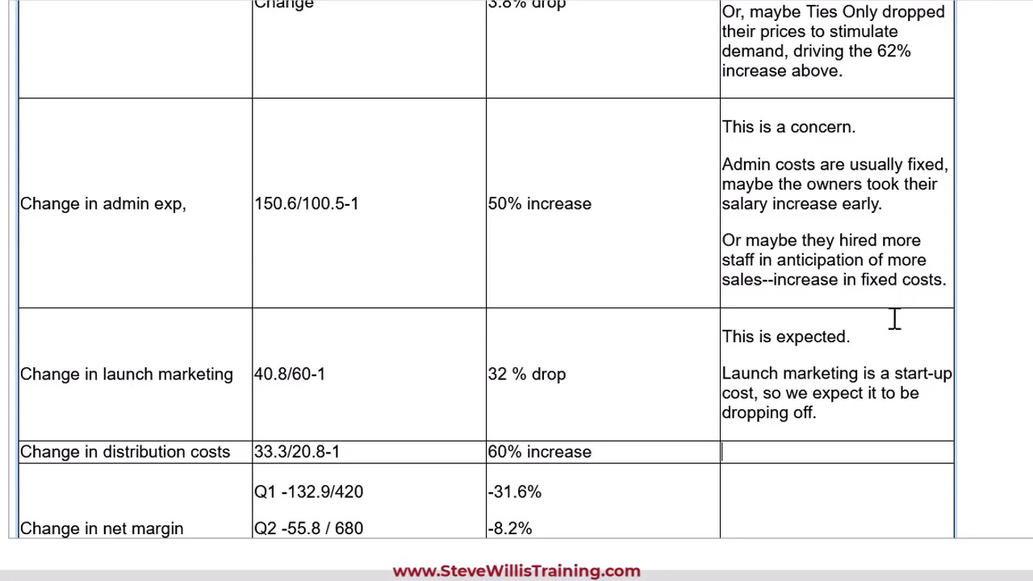
- Write 'This is also as expected.' and begin a paragraph stating distribution costs are variable
text(This is also)
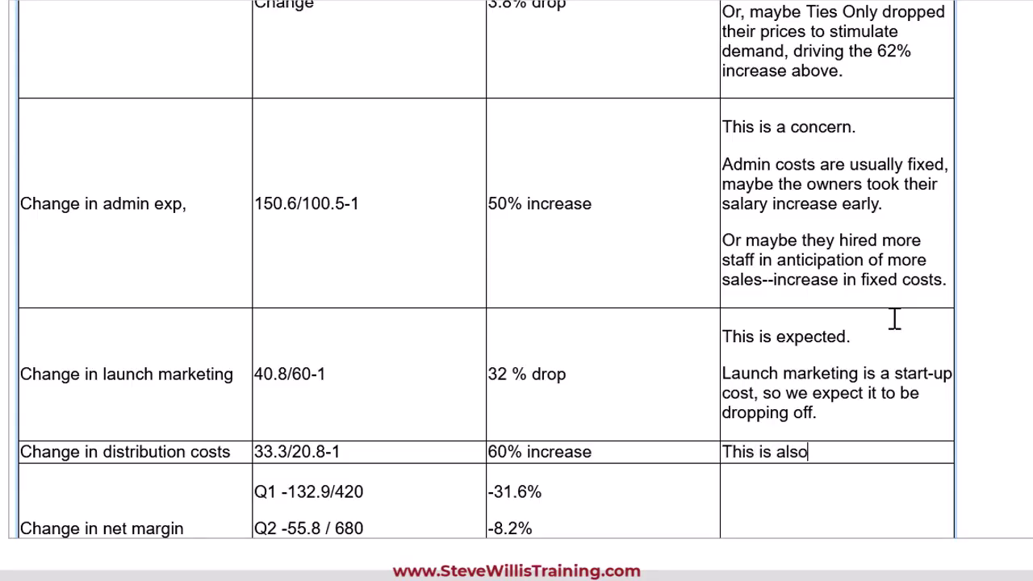
text( as expected.)
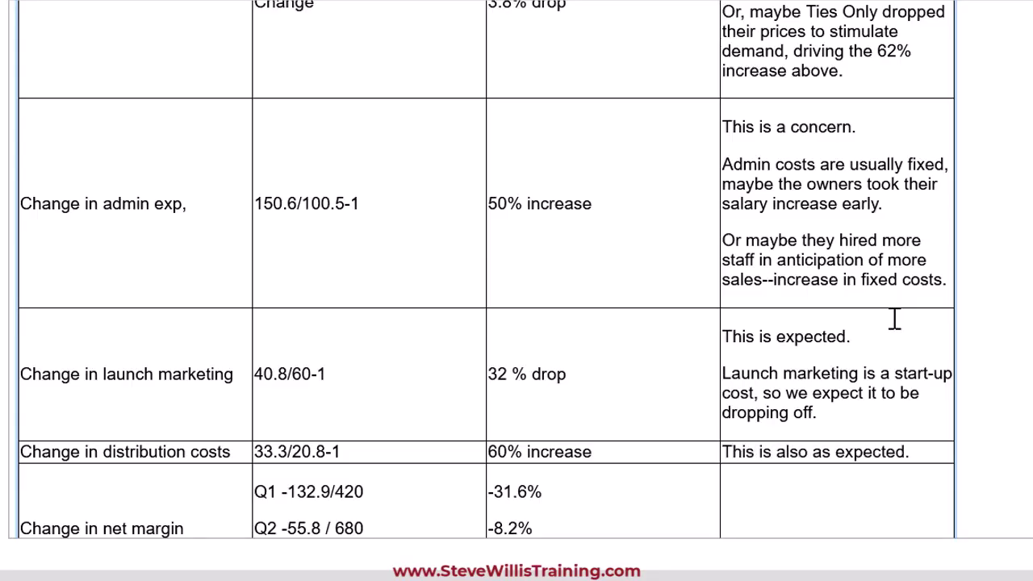
key(Return)
text(Distrob)
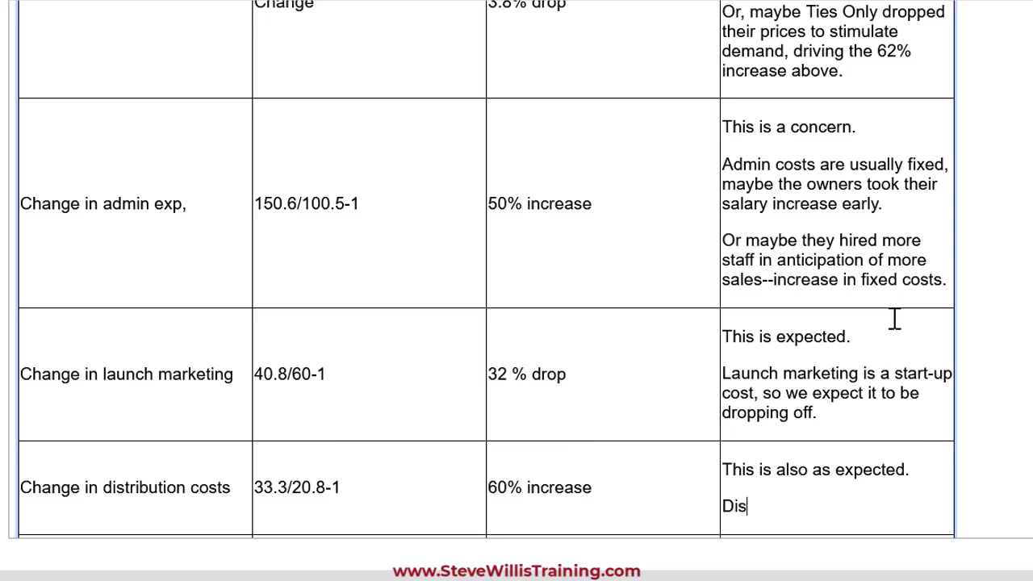
key(BackSpace)
key(BackSpace)
text(u)
key(BackSpace)
text(ubtion)
key(BackSpace)
key(BackSpace)
key(BackSpace)
key(BackSpace)
text(ution costs a)
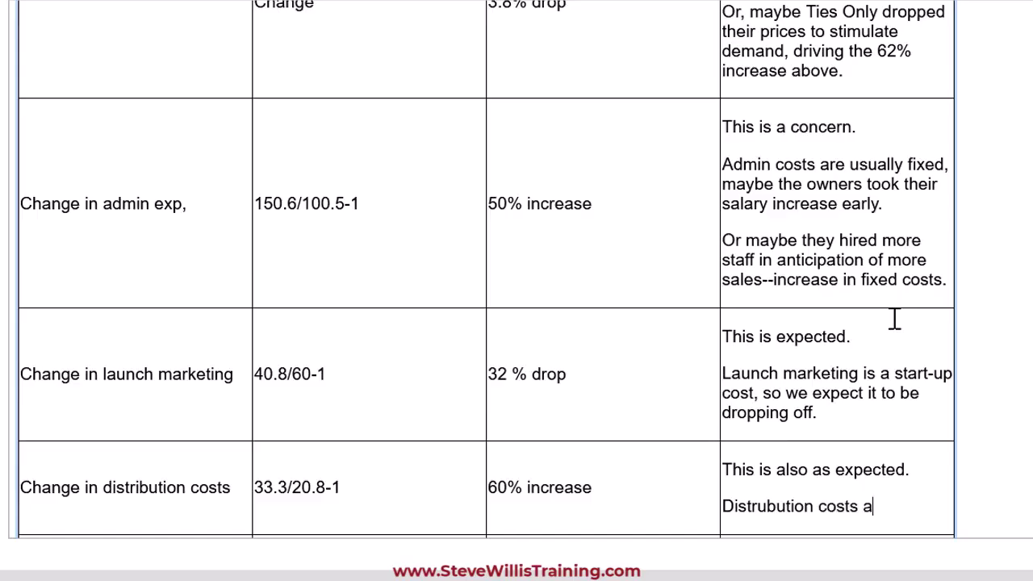
text(re variable,)
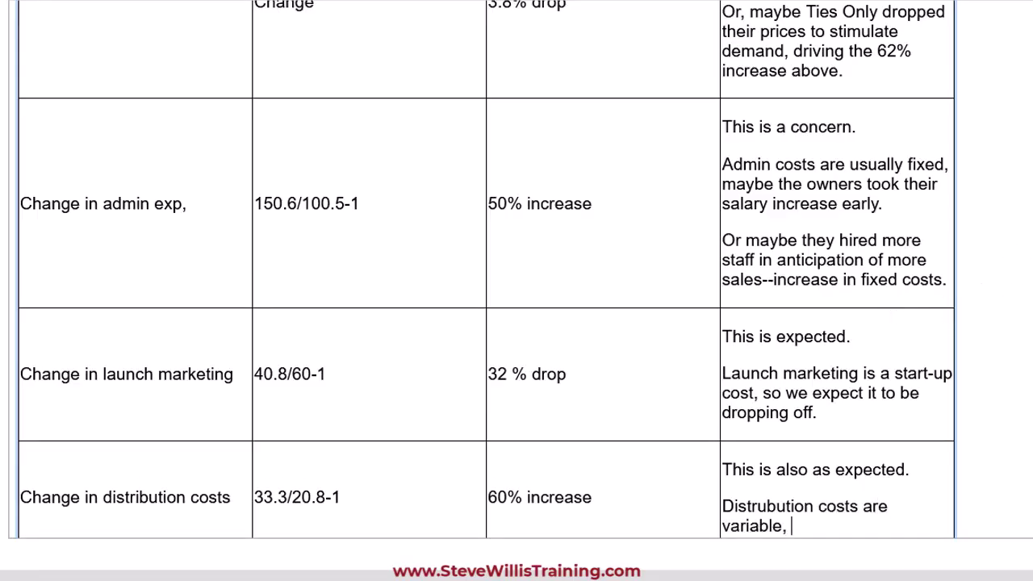
- Finish the sentence: they should follow the change in sales for a 100% internet business
scroll(517, 323, down, 3)
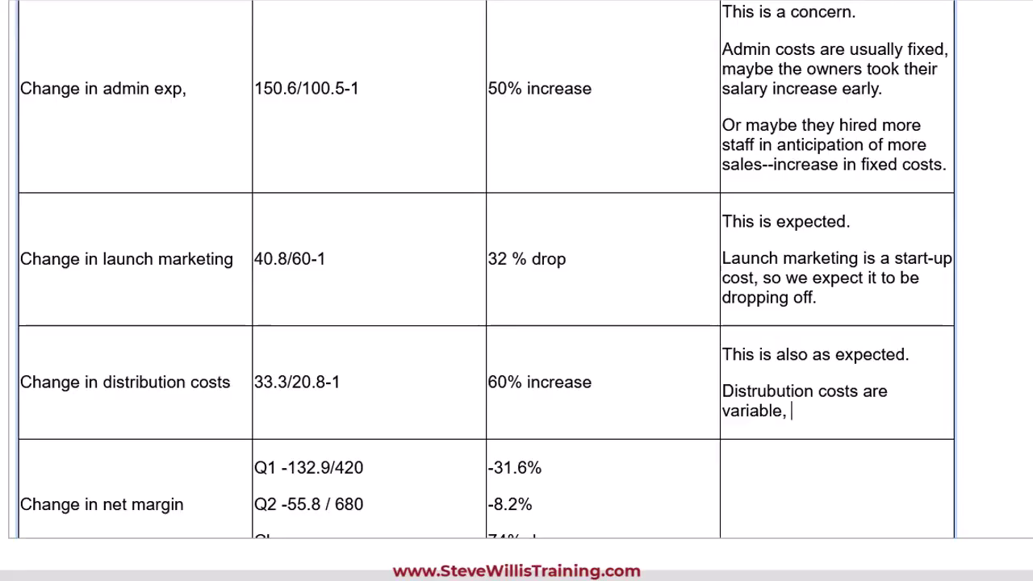
text(so we exec)
key(BackSpace)
text(ect)
key(BackSpace)
key(BackSpace)
text(pect )
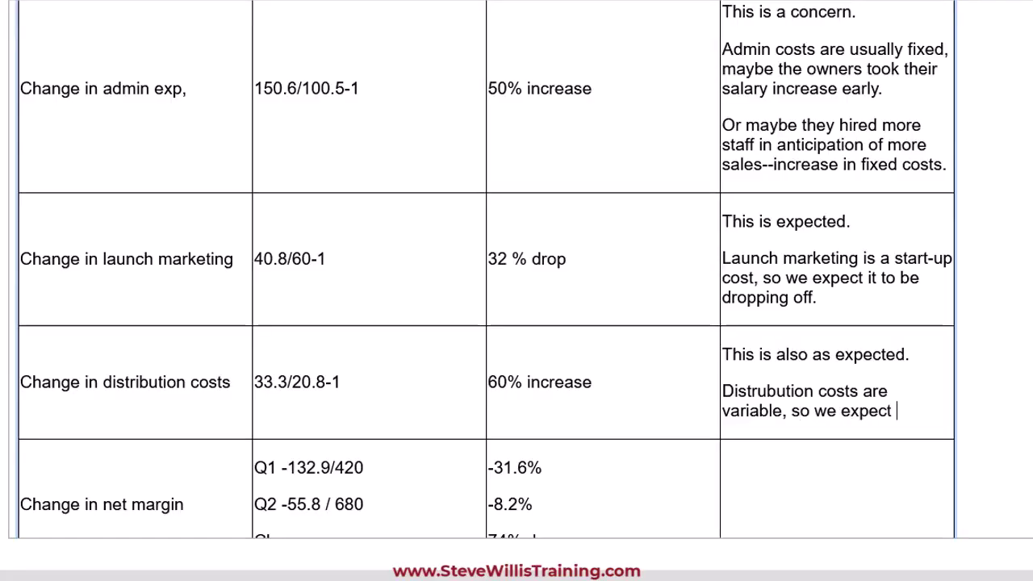
text(this to fol)
text(low)
key(BackSpace)
text(ow the )
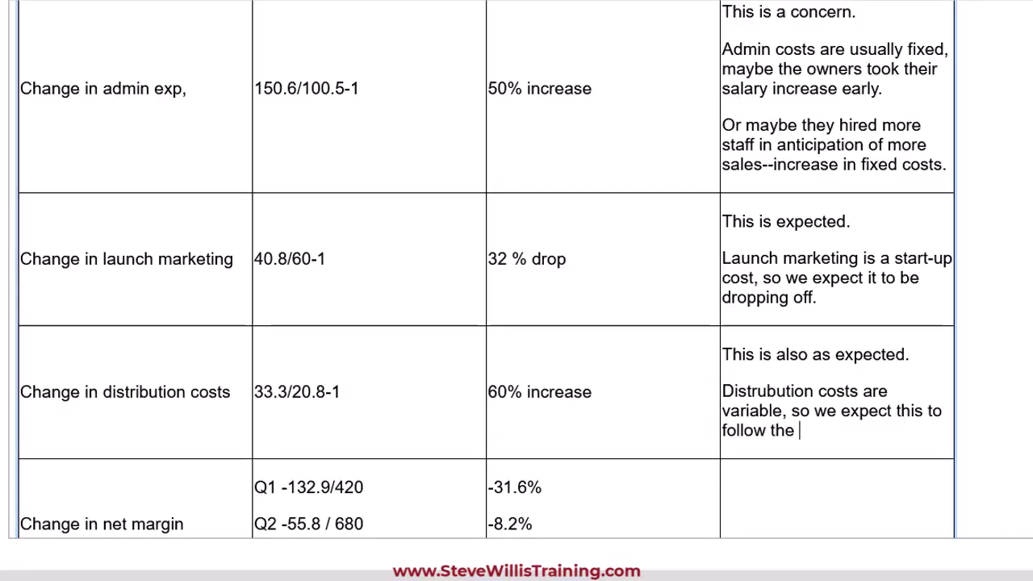
text(change in )
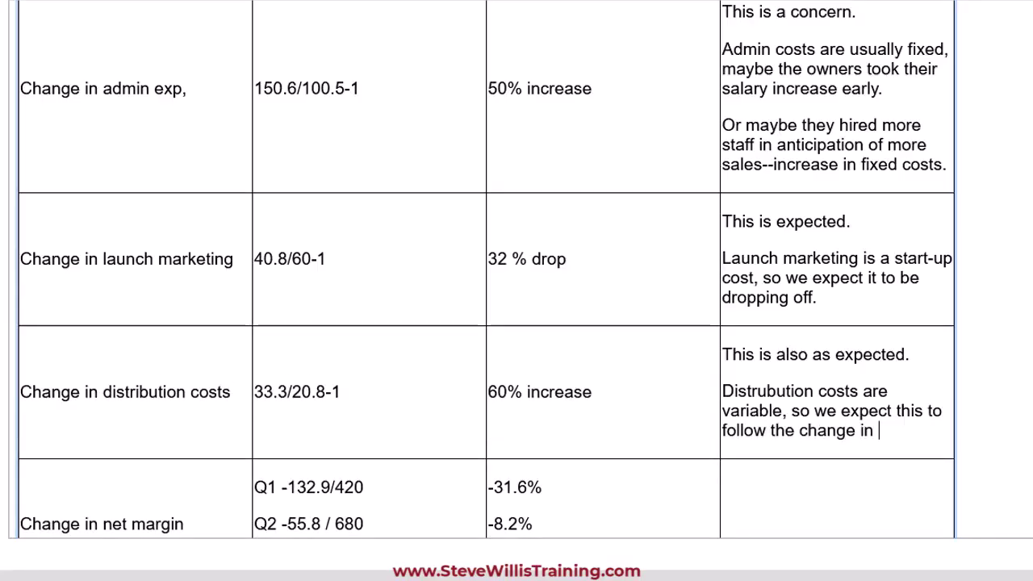
text(sales for a 100)
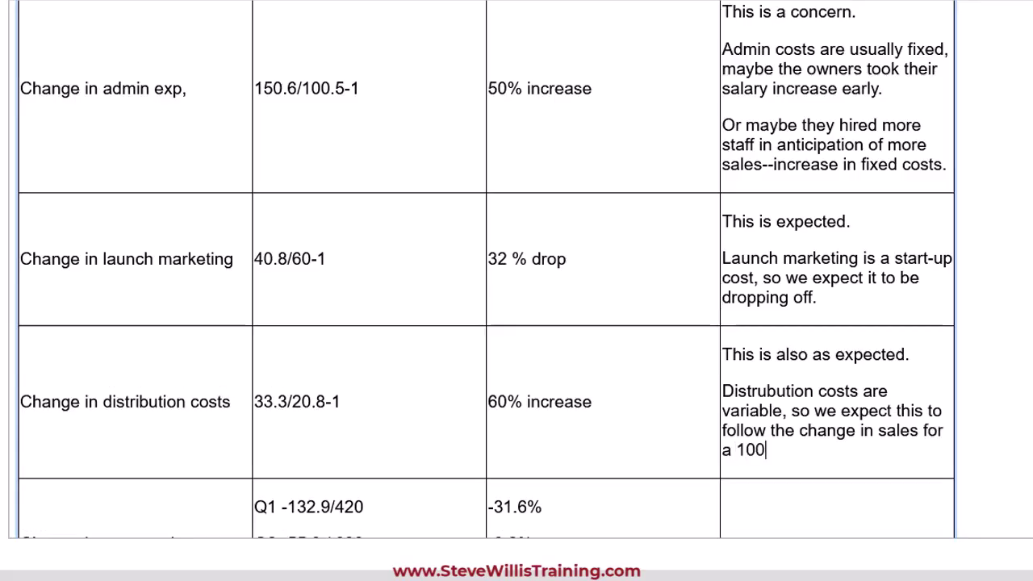
text(% i)
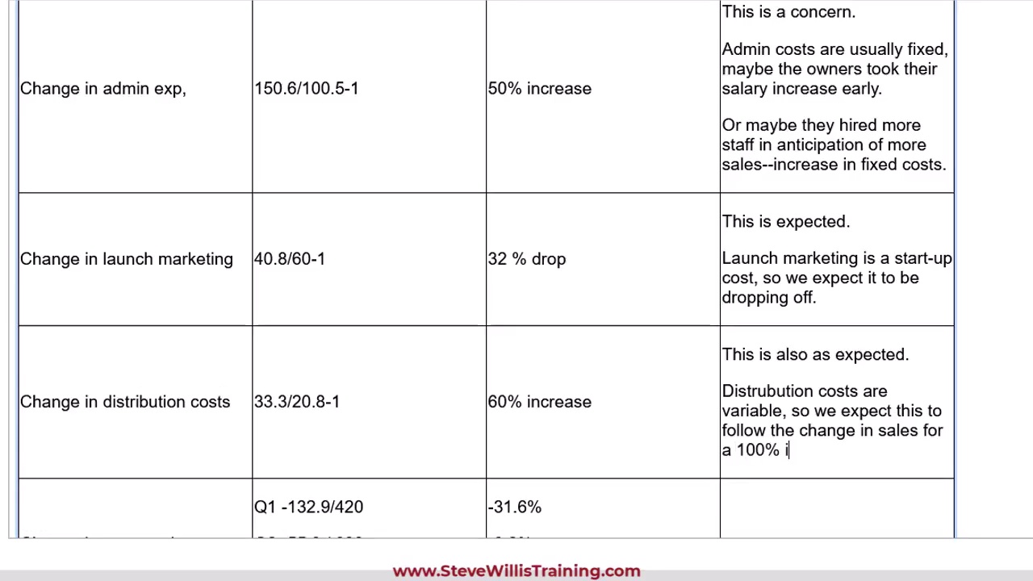
text(nternet)
key(BackSpace)
text(t)
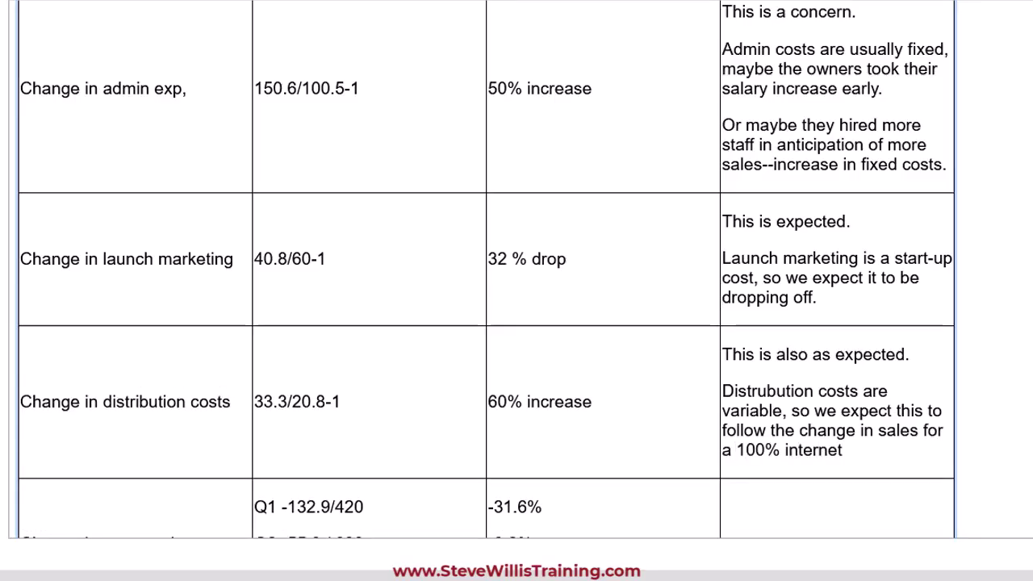
text( business wer)
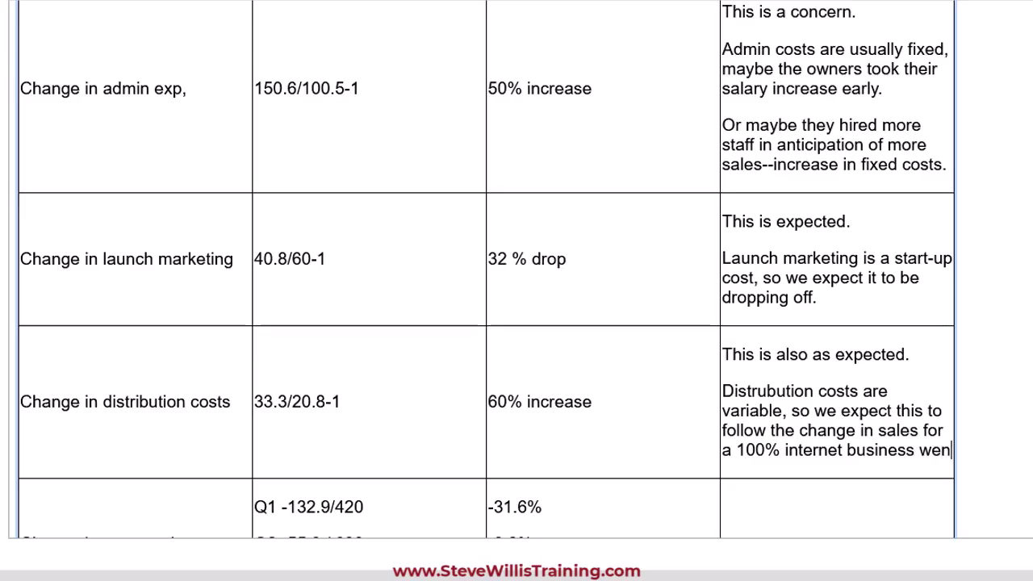
key(BackSpace)
key(BackSpace)
text(hen all sales)
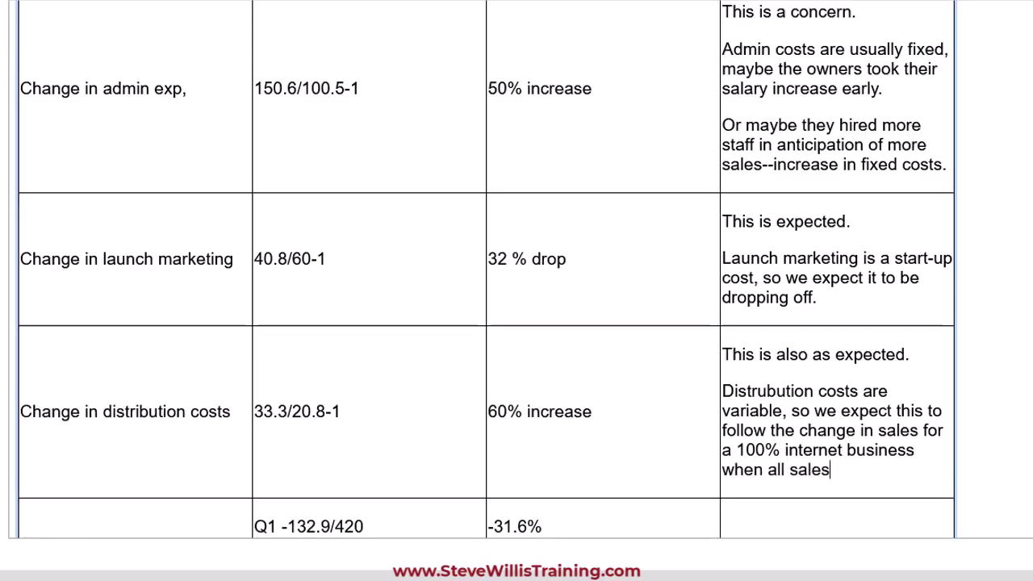
text( are shipped.)
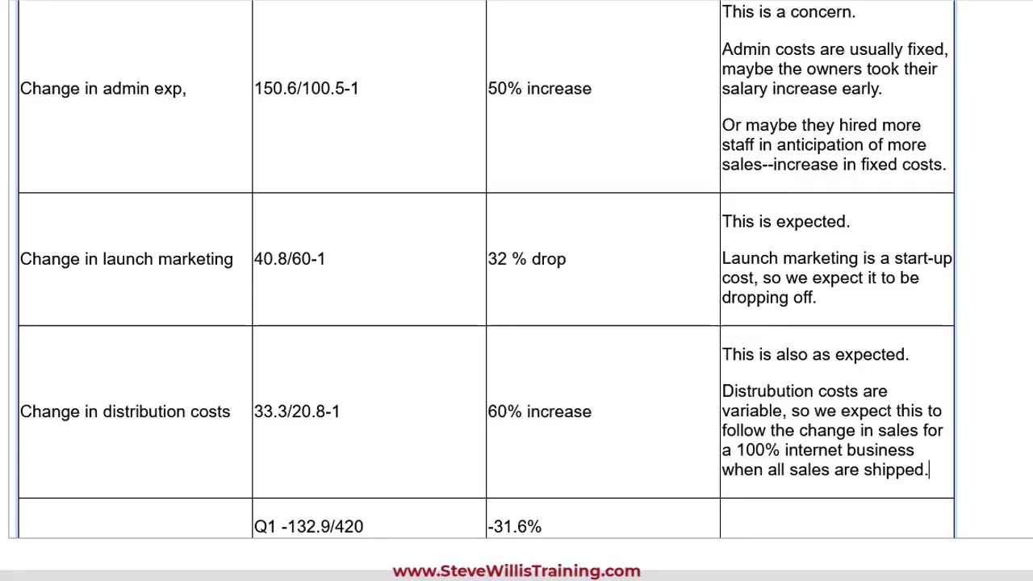
- In the net margin cell, write 'This is a good sign.' noting the loss fell drastically over 1 quarter
scroll(750, 397, down, 3)
click(750, 397)
text(This is a good sign.)
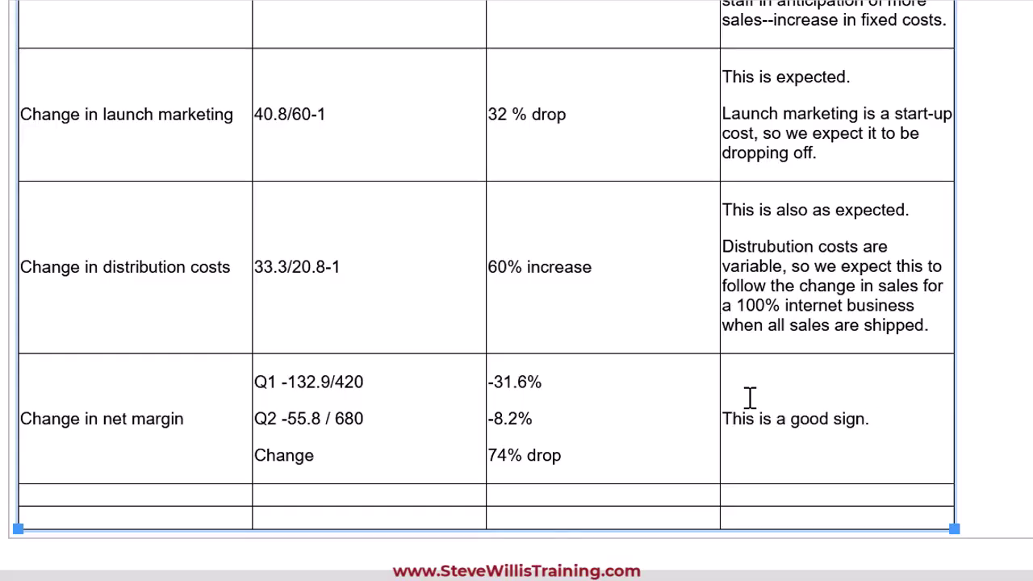
text( It s)
key(BackSpace)
key(BackSpace)
key(BackSpace)
key(BackSpace)
key(BackSpace)
key(Return)
text(It shows their loss has )
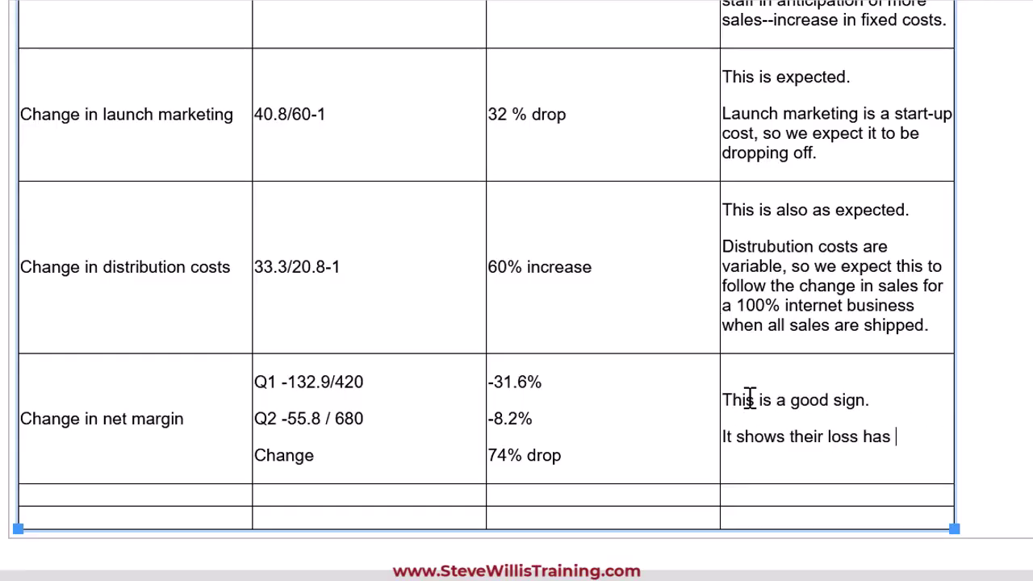
text(decreased drastically over 1 q)
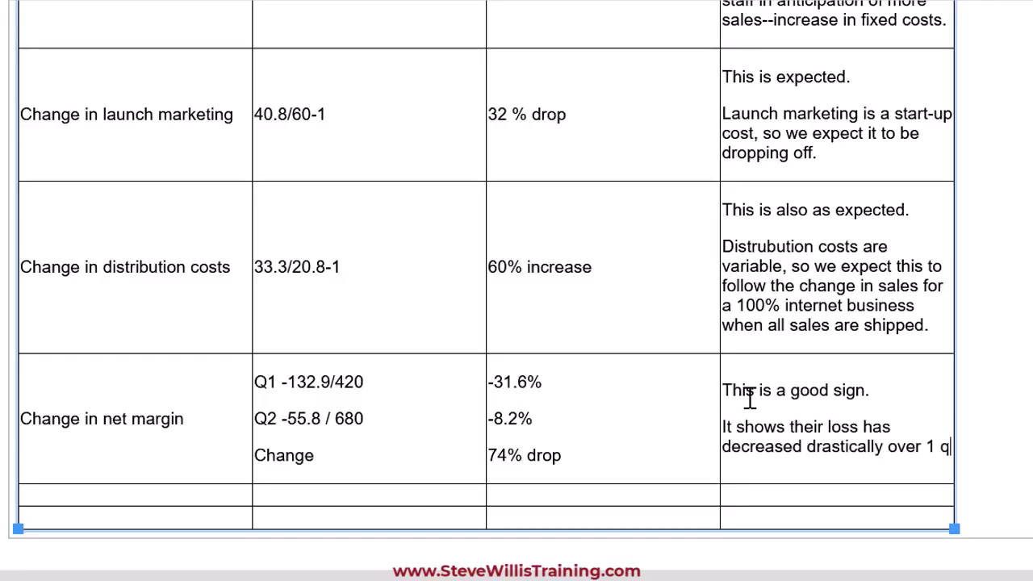
text(uarter. At this rate they should be in profits next qua)
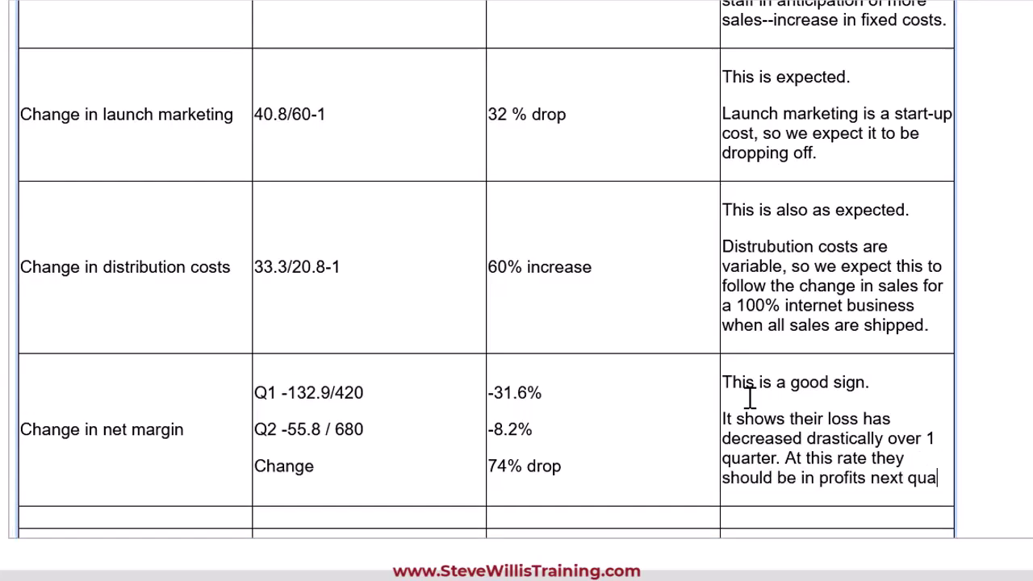
text(rter.)
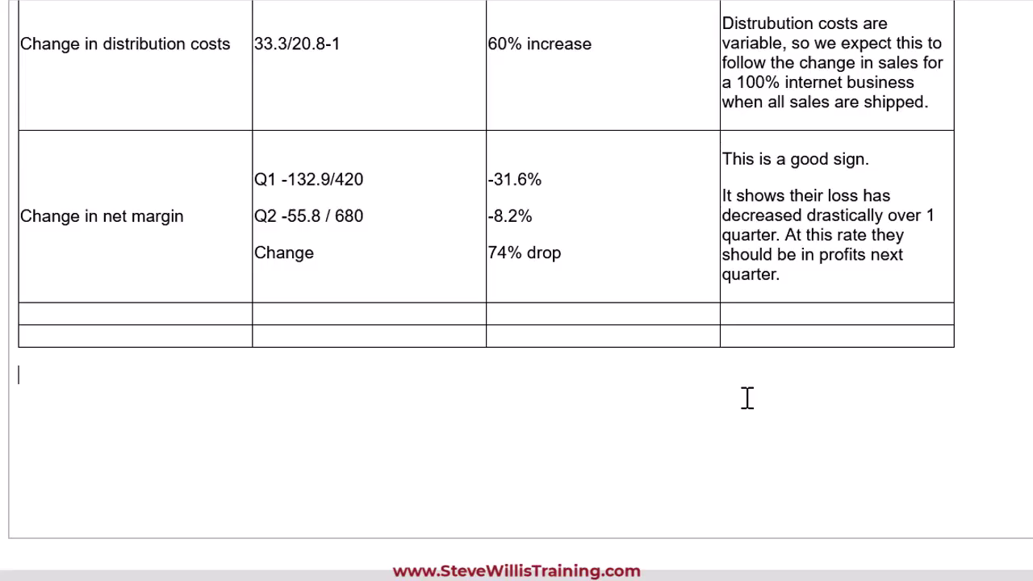
- Type the conclusion: Ties Only is off to a good start with rapid growth, profits expected soon
text(Overall, Ties Only is off to a good s)
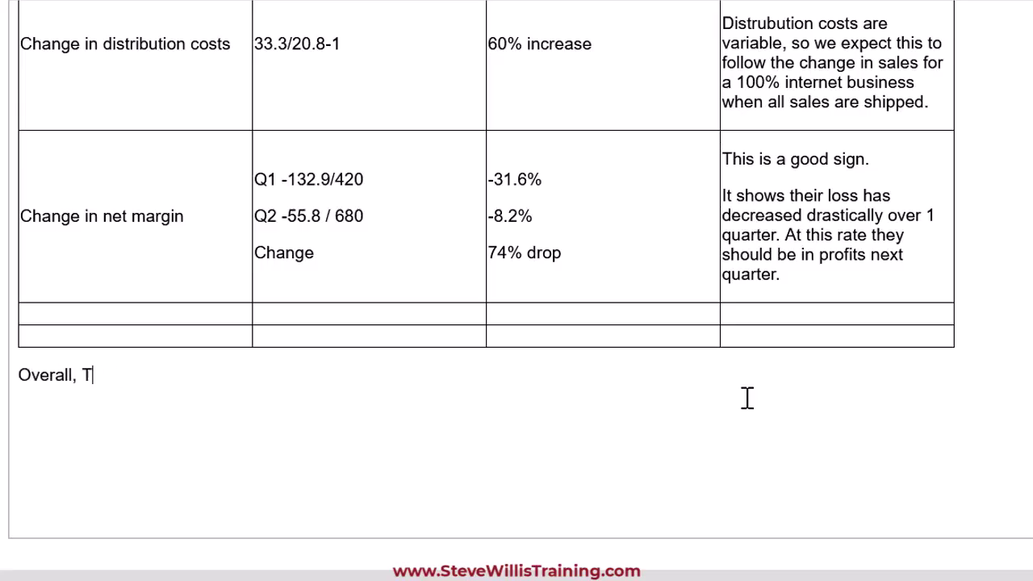
text(e their business model is working with rapid growth, and they should be in profits s)
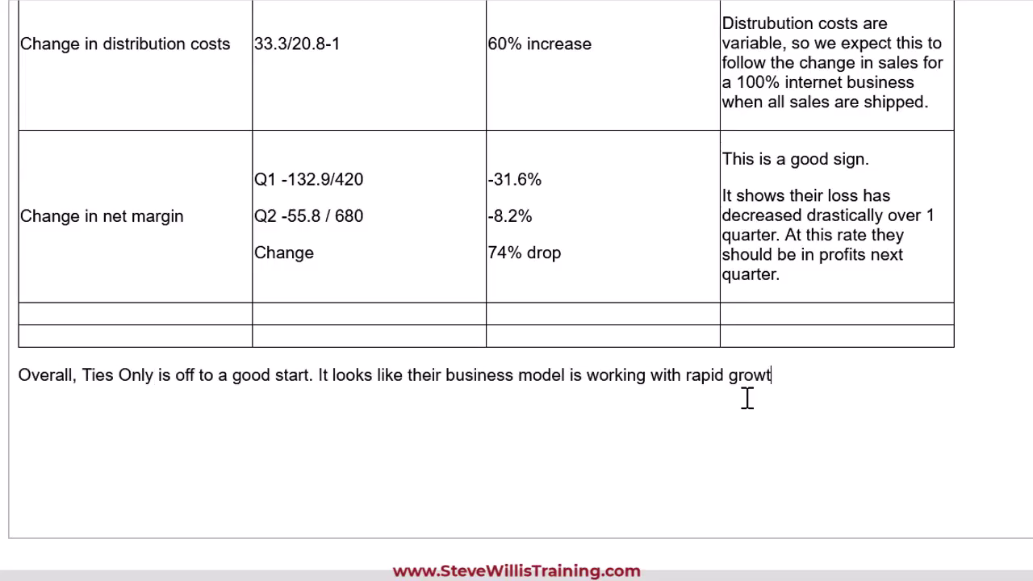
text(hortly as they achieve more economies of scale.)
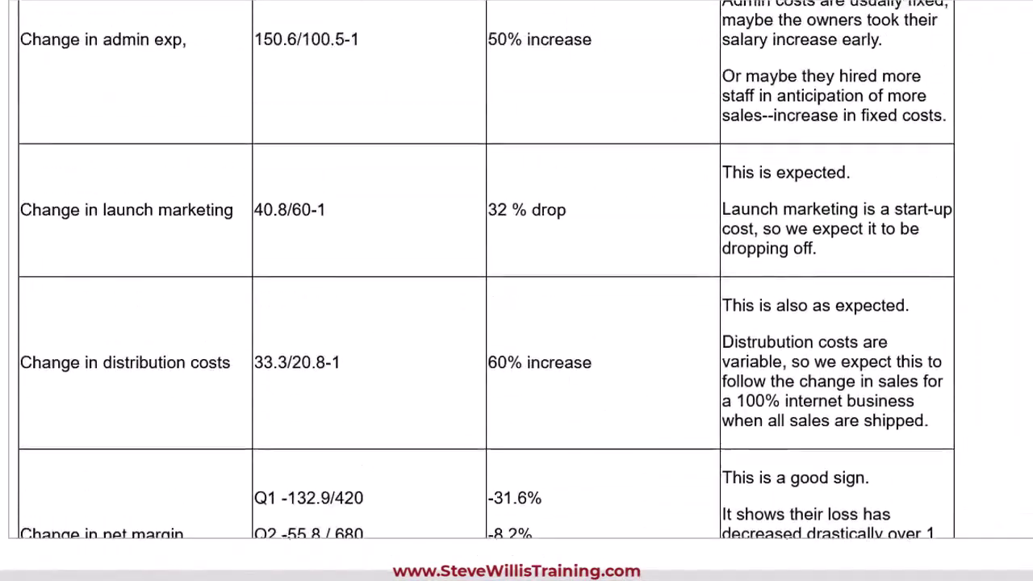
scroll(486, 270, up, 6)
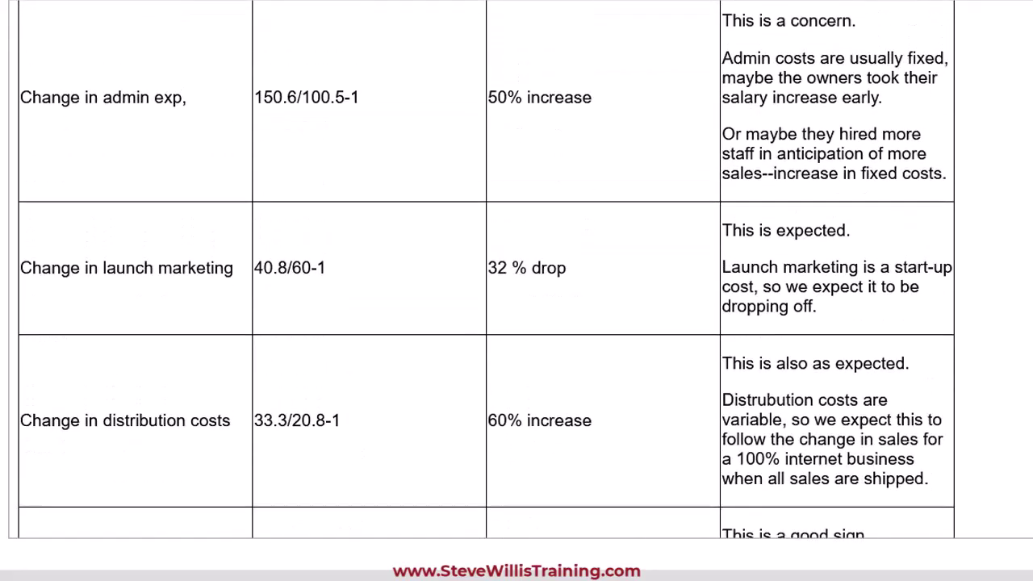
scroll(487, 275, up, 2)
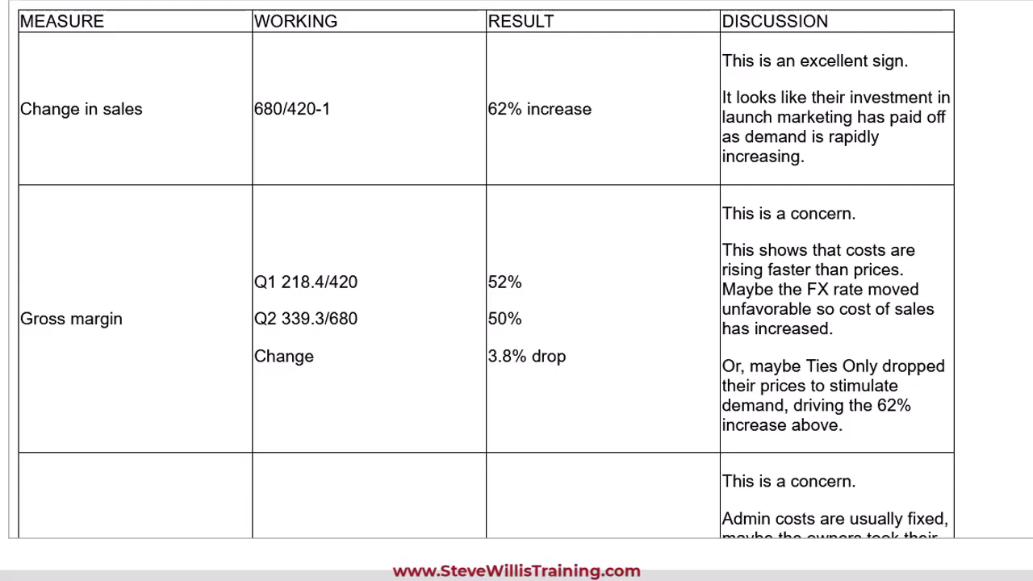
scroll(486, 263, down, 10)
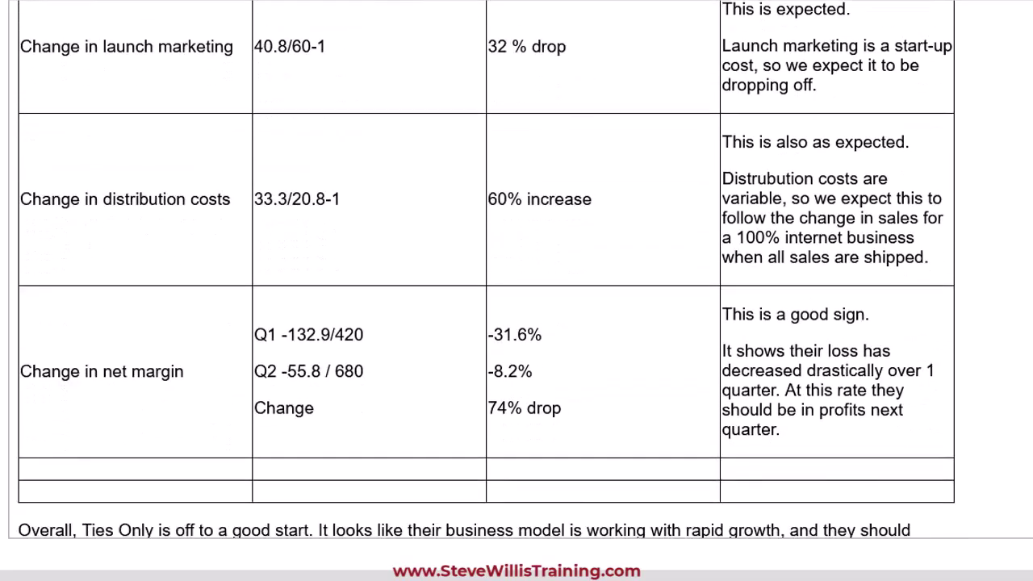
scroll(486, 266, down, 2)
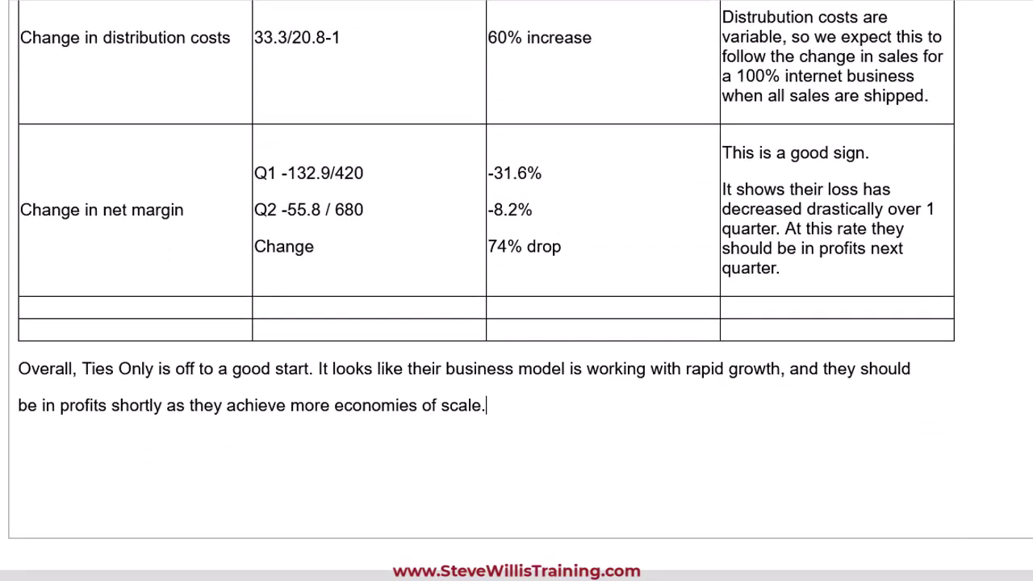